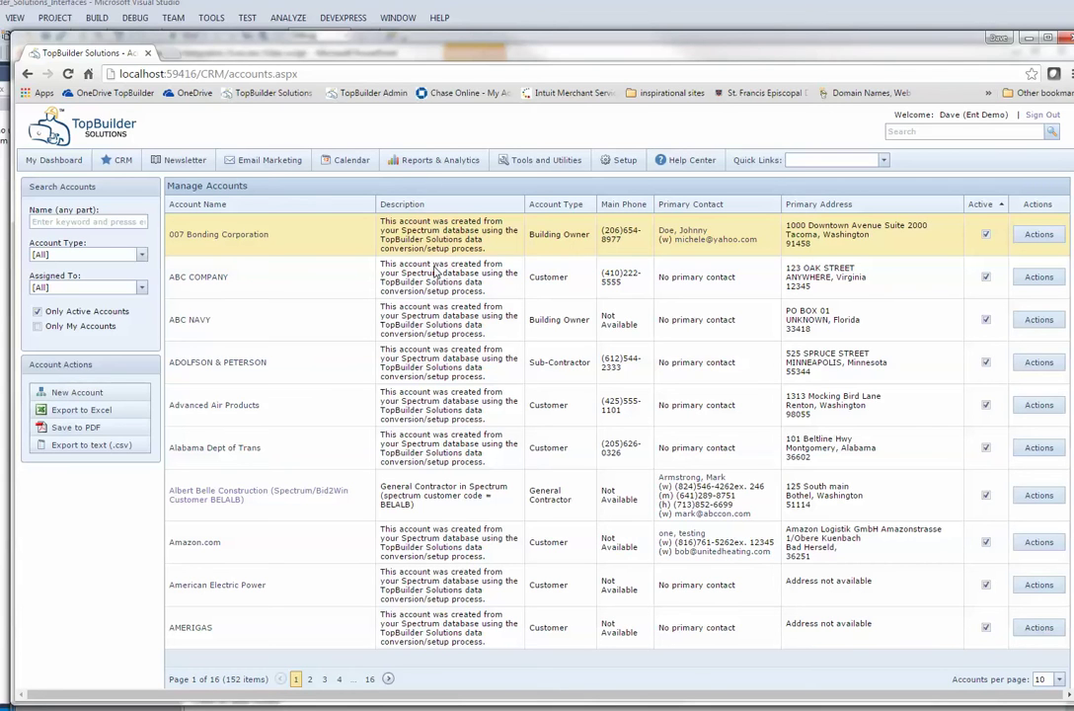
Step: Open the Albert Belle Construction account and review its addresses, job history and financial history
left_click(255, 494)
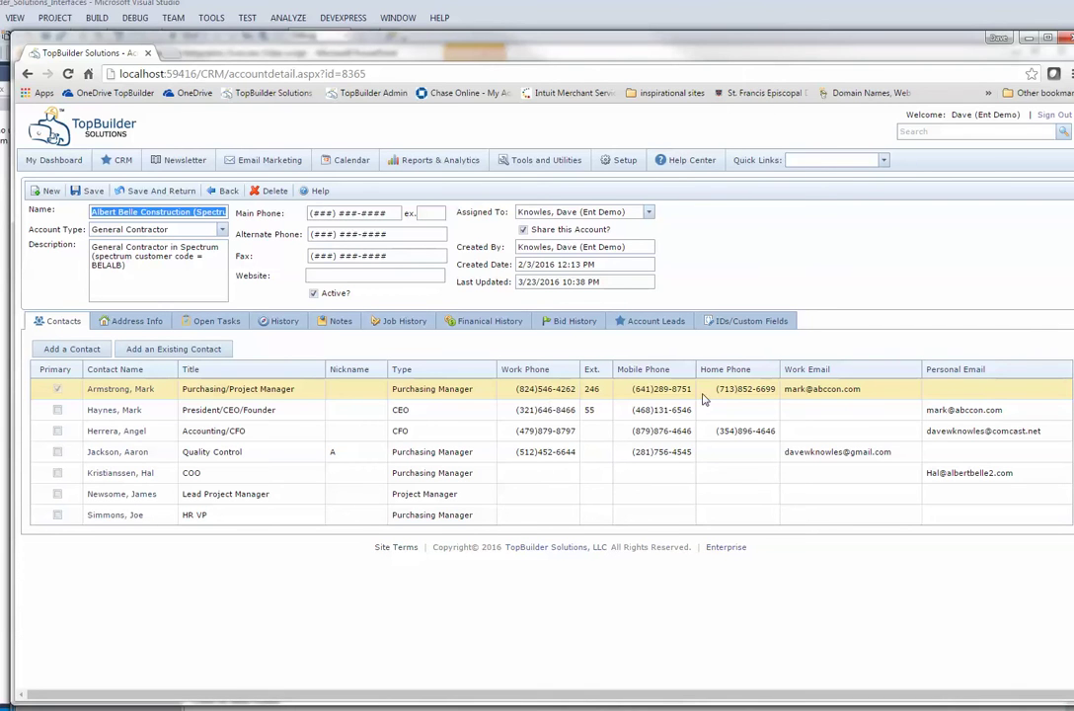
left_click(114, 320)
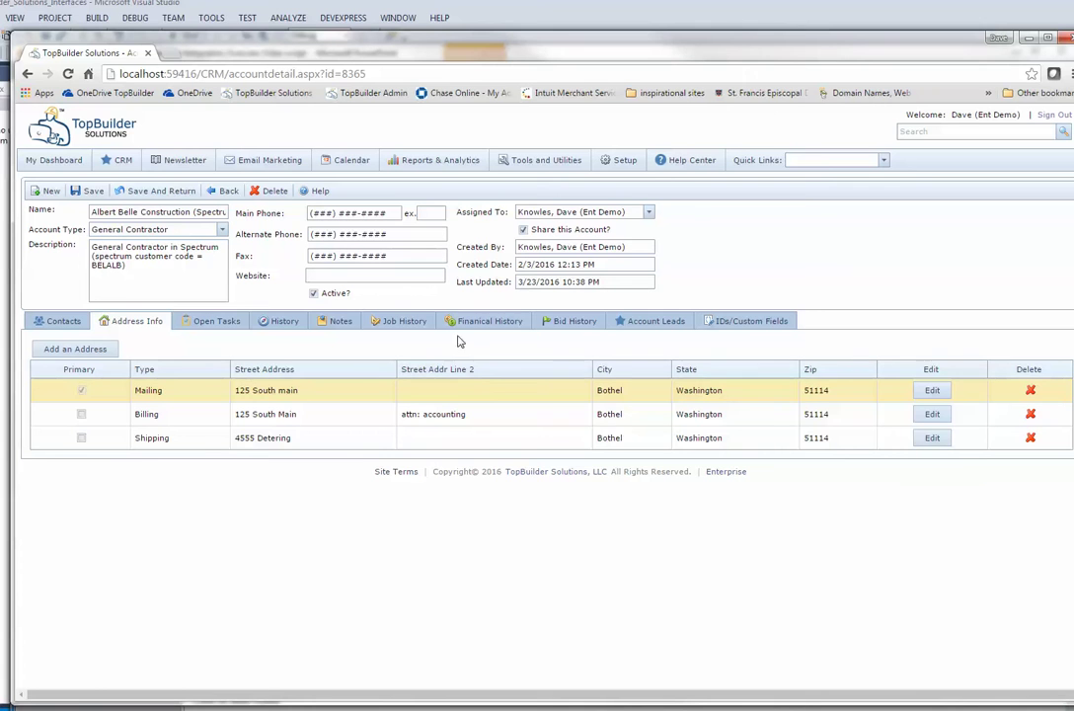
left_click(406, 323)
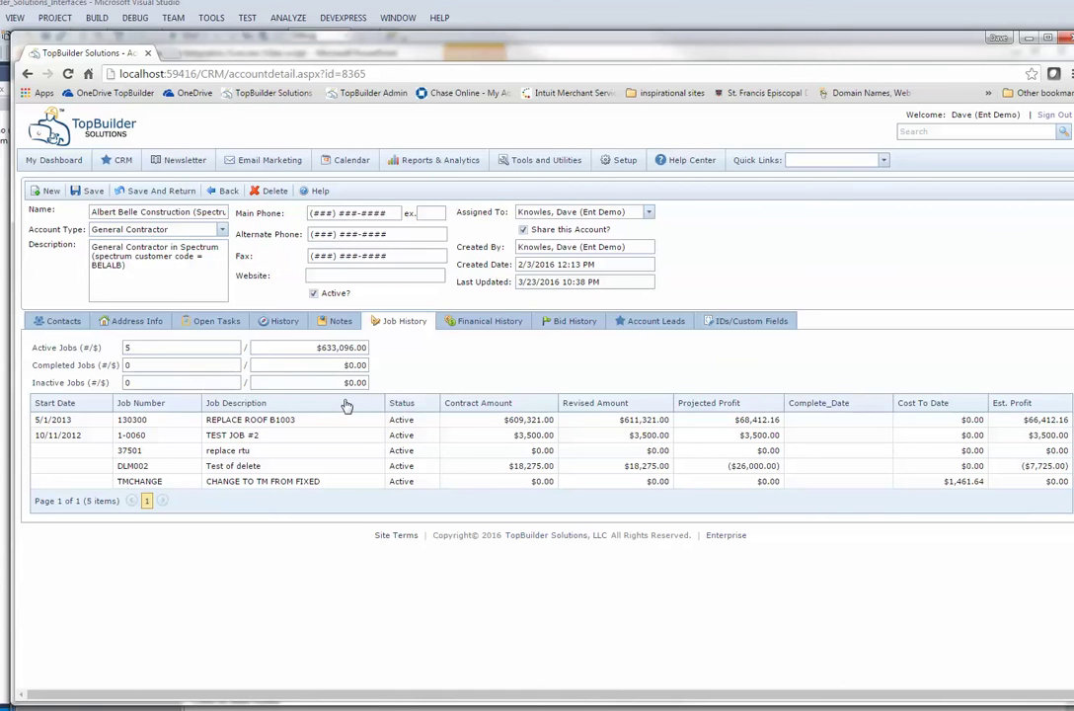
left_click(471, 329)
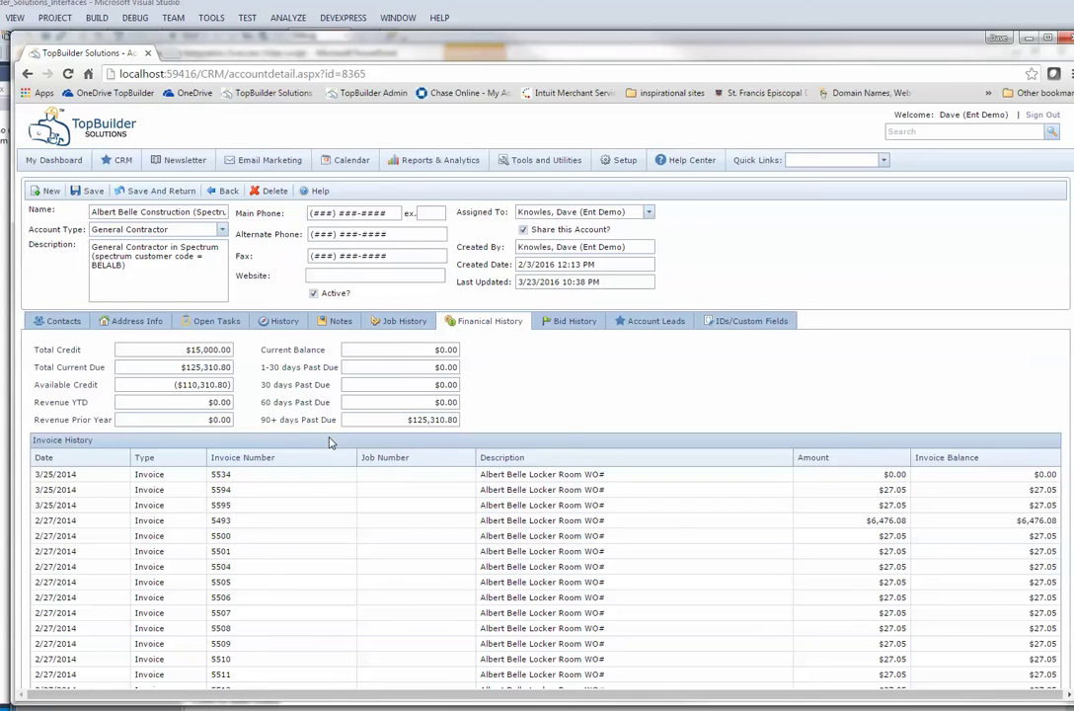
left_click(403, 320)
left_click(461, 324)
Step: Check the account's activity history, notes and contacts, then start a blank new account
left_click(277, 320)
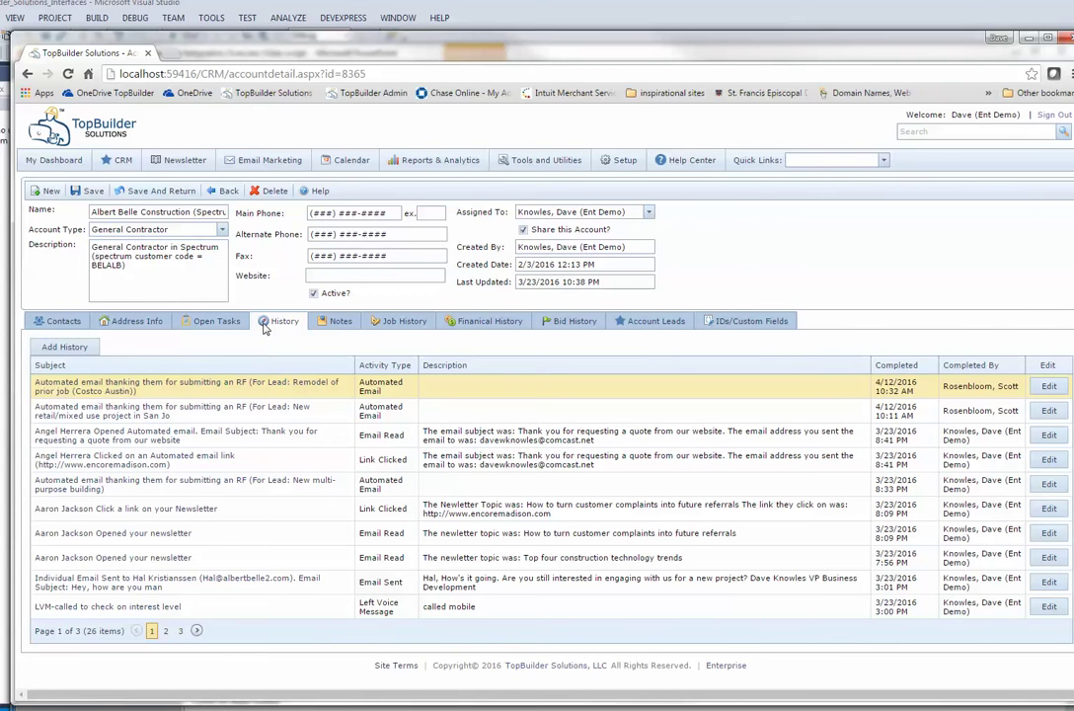
left_click(338, 321)
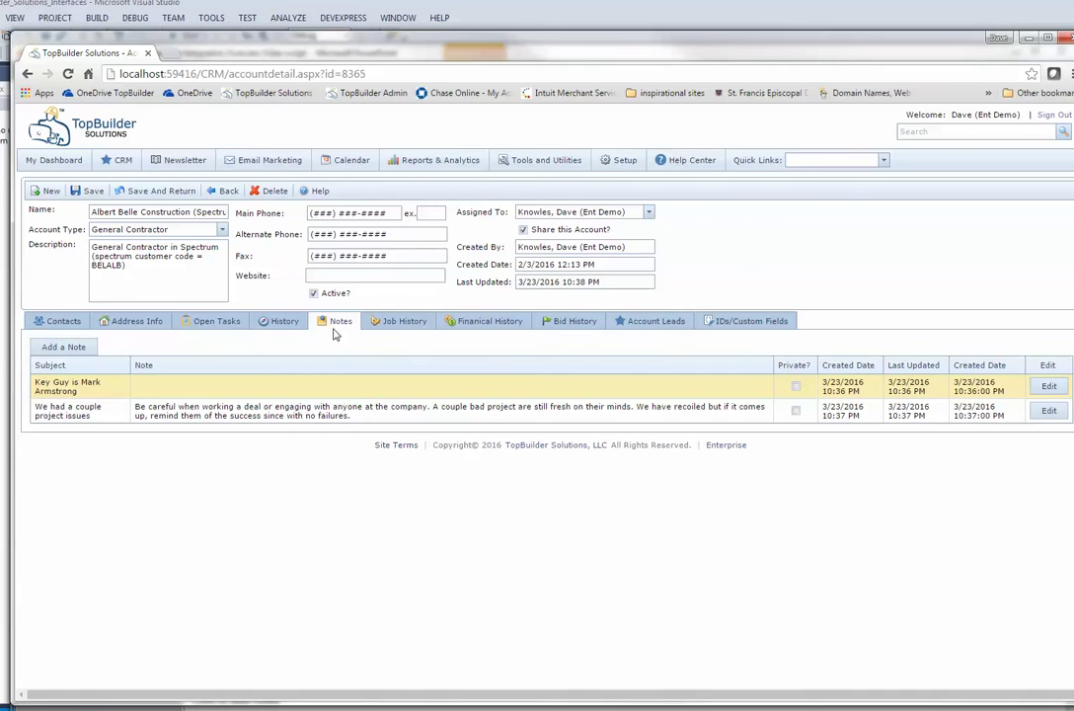
left_click(59, 322)
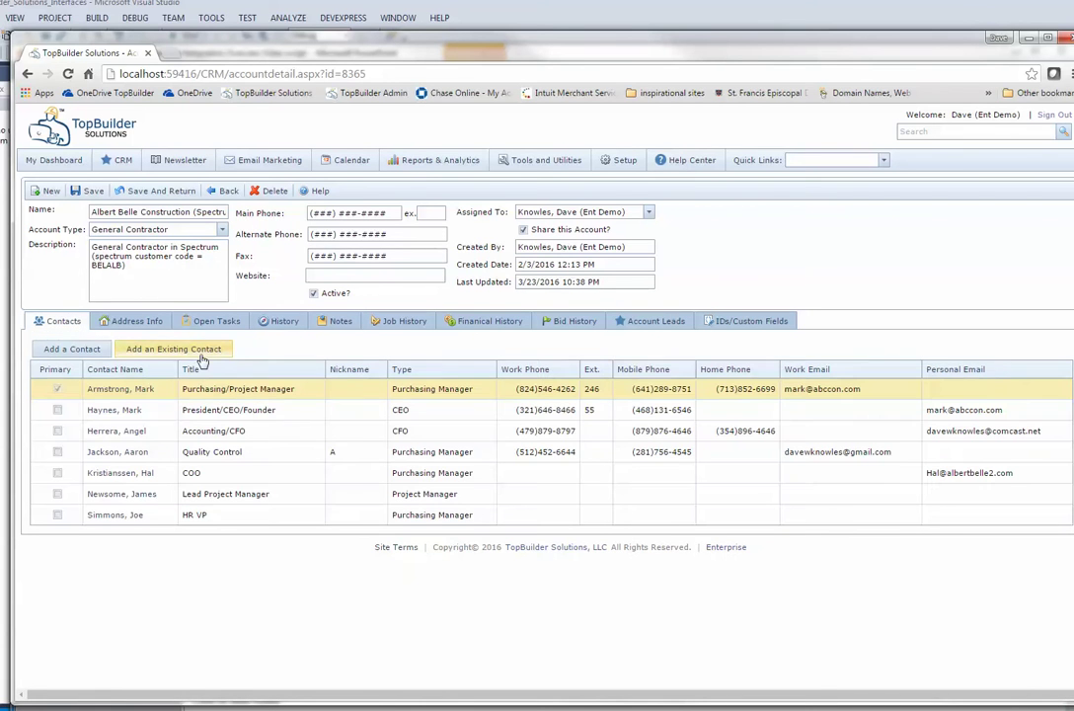
left_click(449, 325)
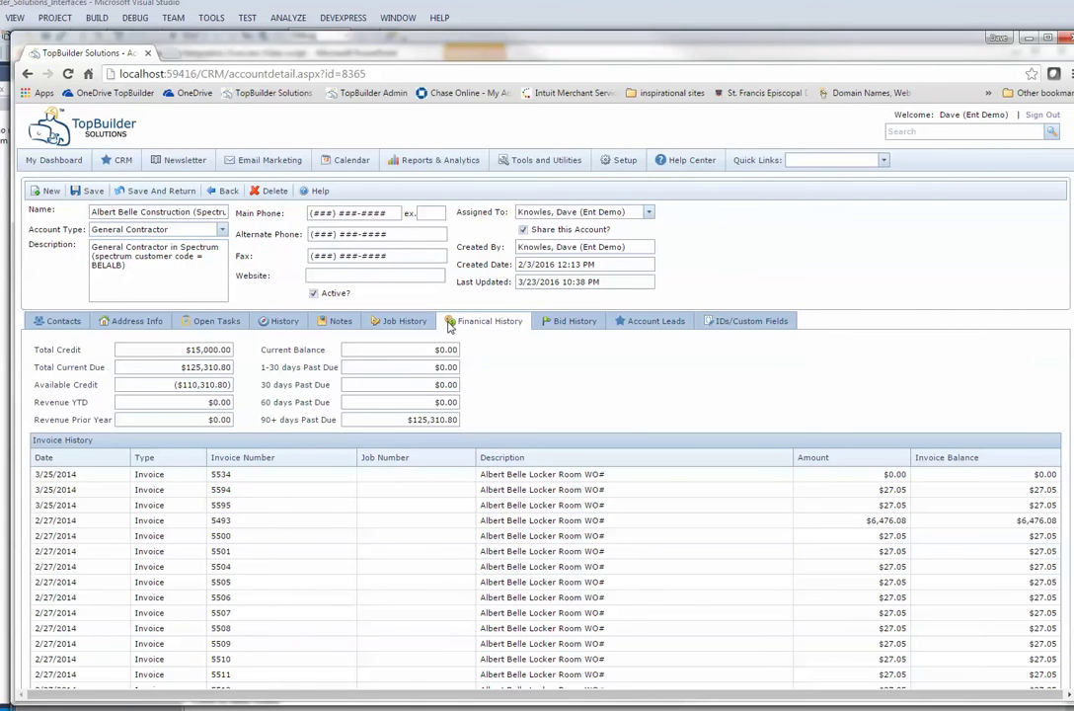
left_click(883, 160)
left_click(817, 187)
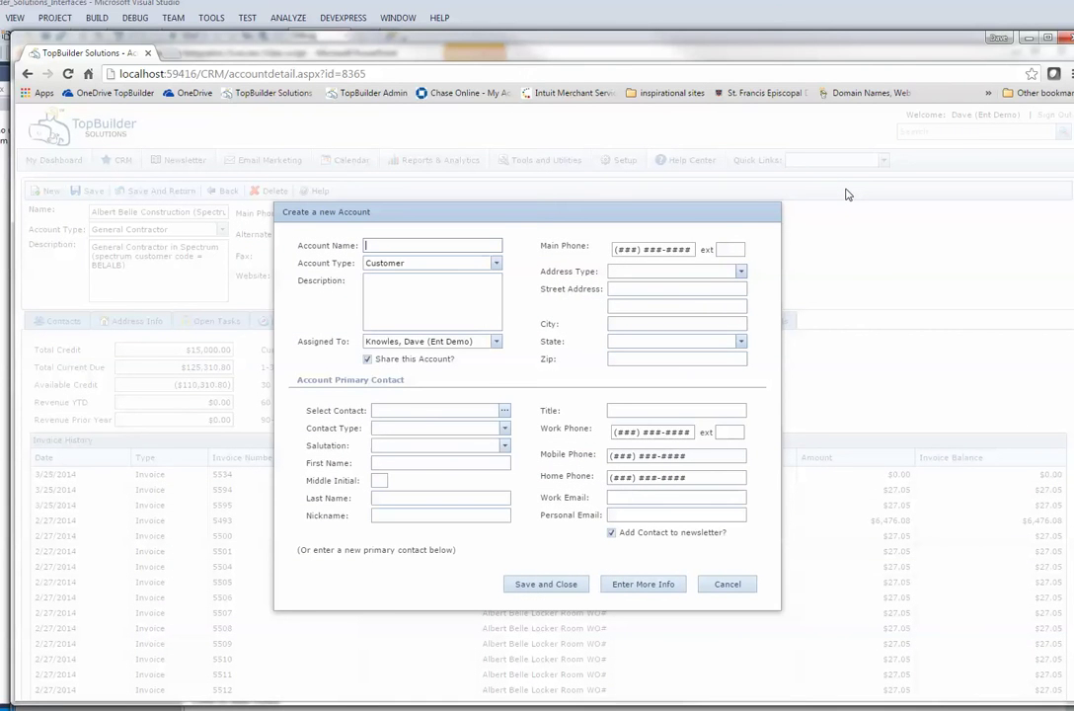
Step: Name the account NEW DEMO, type General Contractor, with description 'this is a new demo'
type("NEWD")
key("BackSpace")
type("DEMO")
left_click(497, 264)
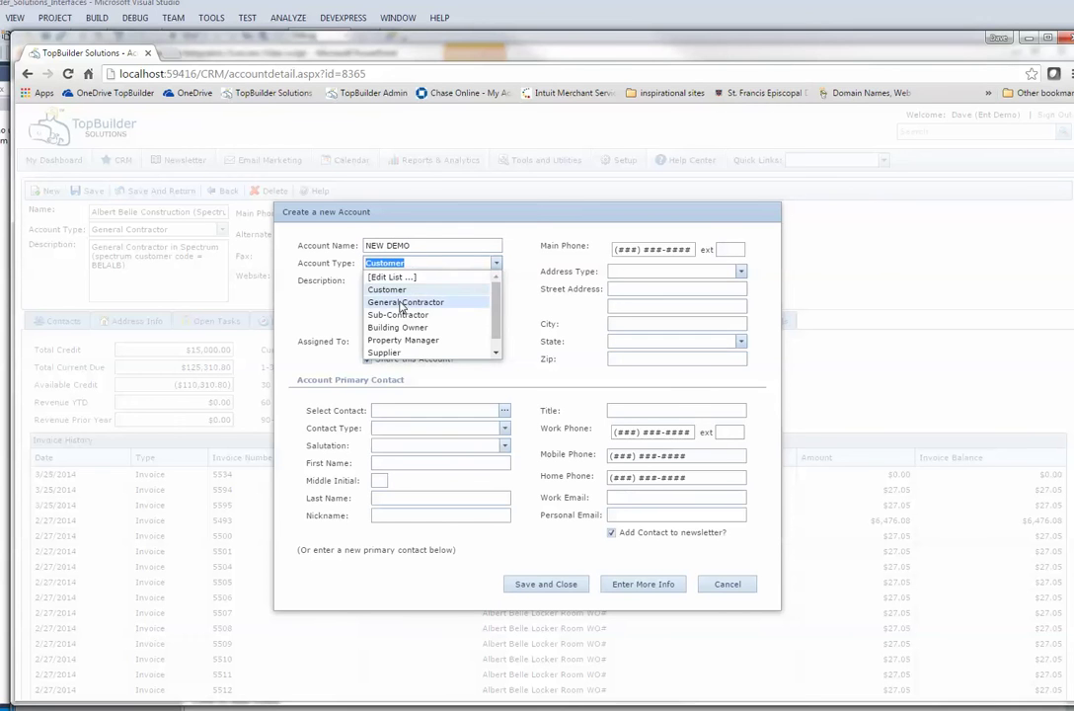
left_click(405, 303)
left_click(397, 308)
type("this is a new")
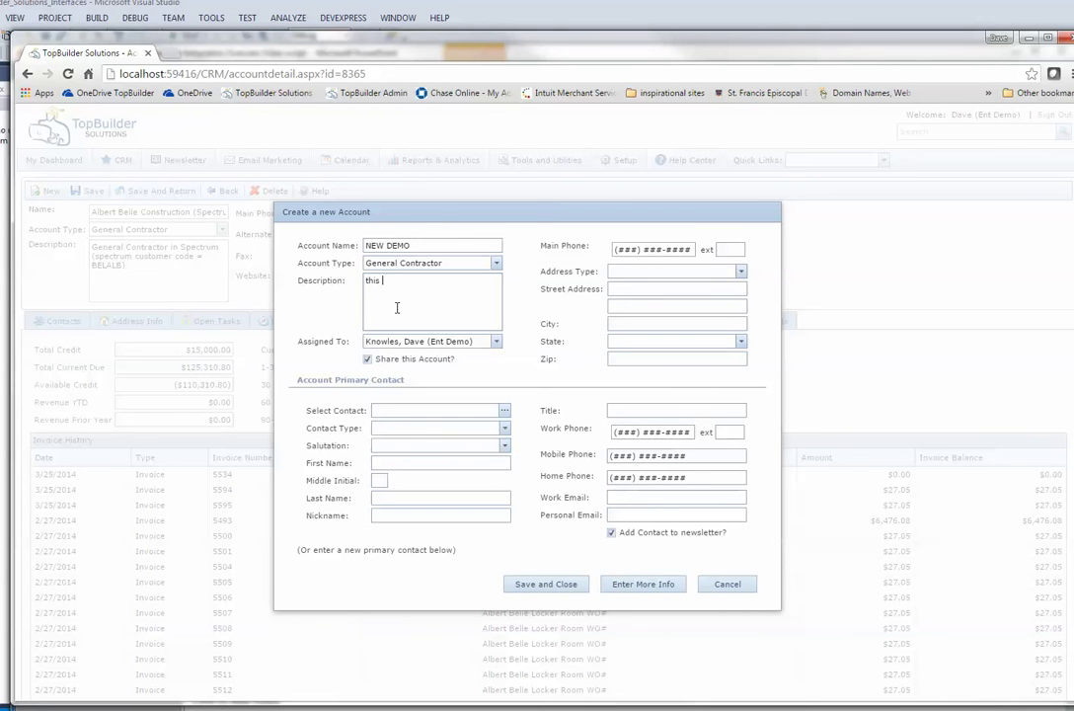
type(" demo")
Step: Enter the primary contact's first and last name, work phone and e-mail address
left_click(419, 462)
key("Tab")
key("Tab")
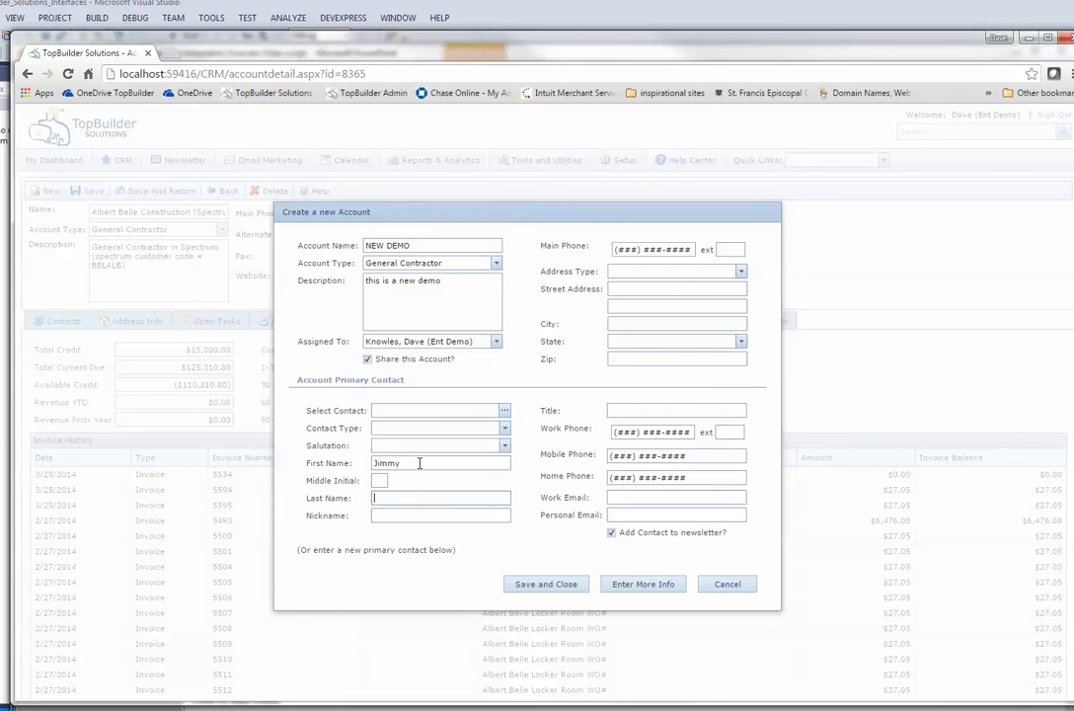
left_click(630, 431)
left_click_drag(629, 432, 713, 434)
key("Tab")
key("Tab")
key("Tab")
key("Tab")
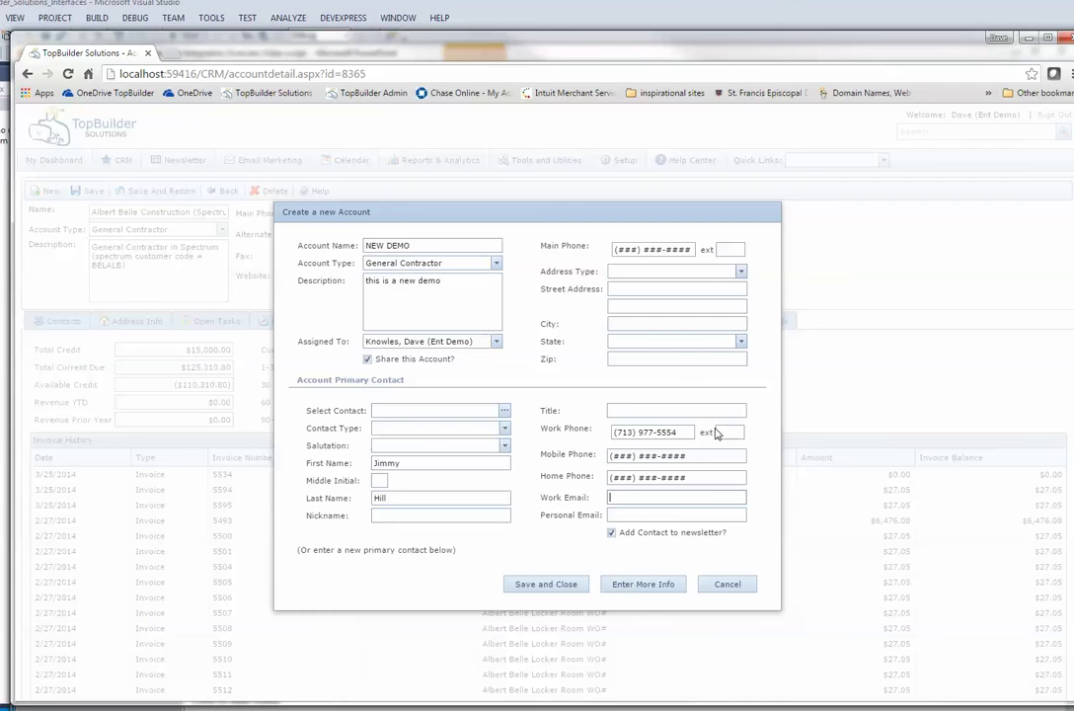
Step: Set the contact type to Purchasing Manager and create the account, opening its details
left_click(624, 586)
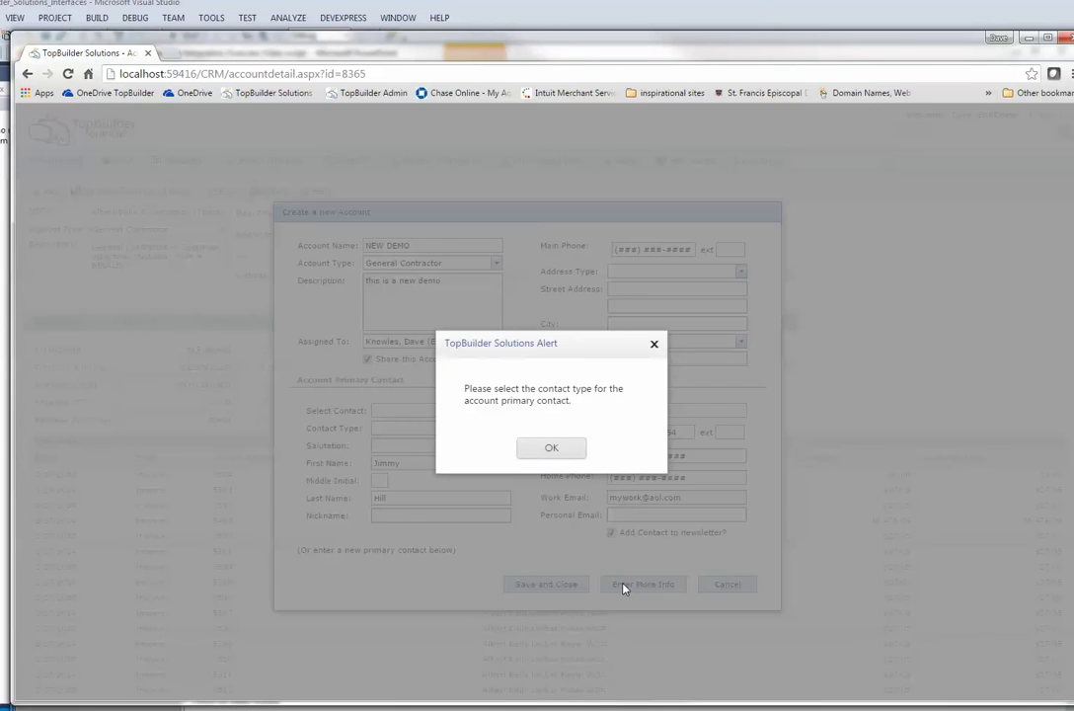
left_click(560, 449)
left_click(503, 431)
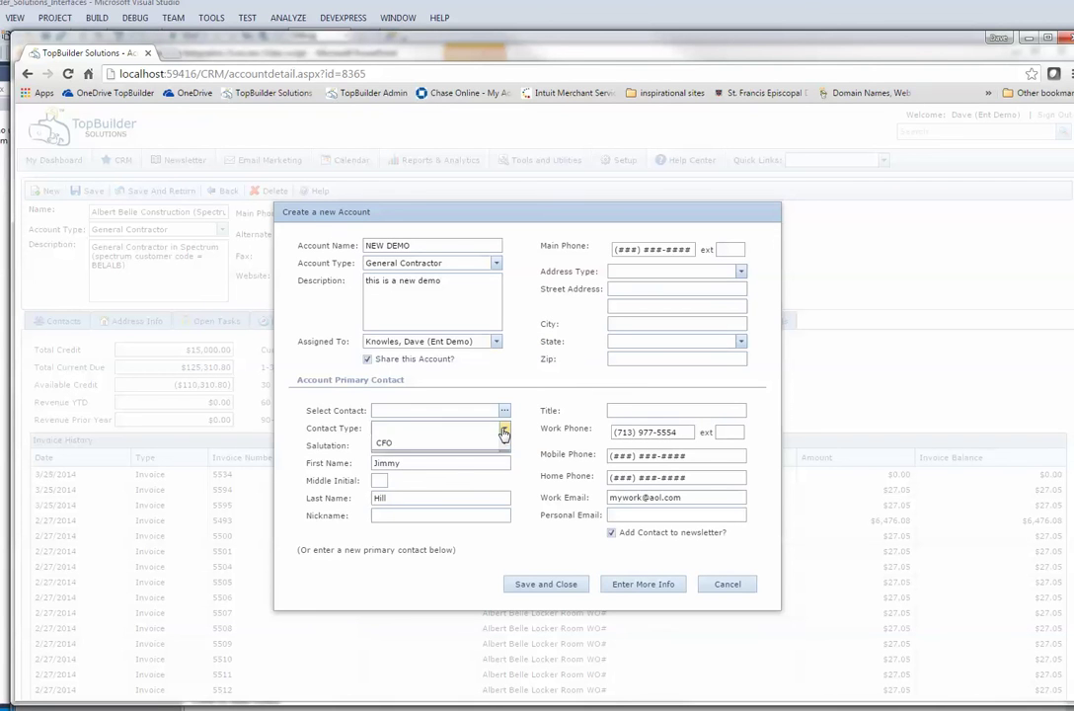
left_click(447, 468)
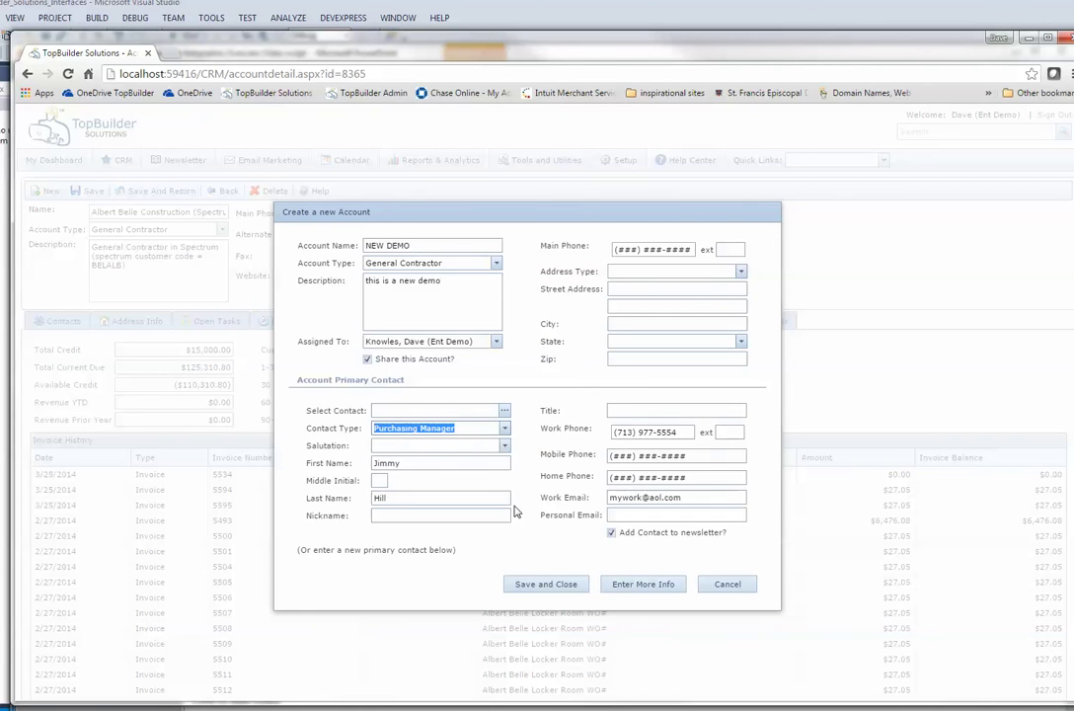
left_click(637, 587)
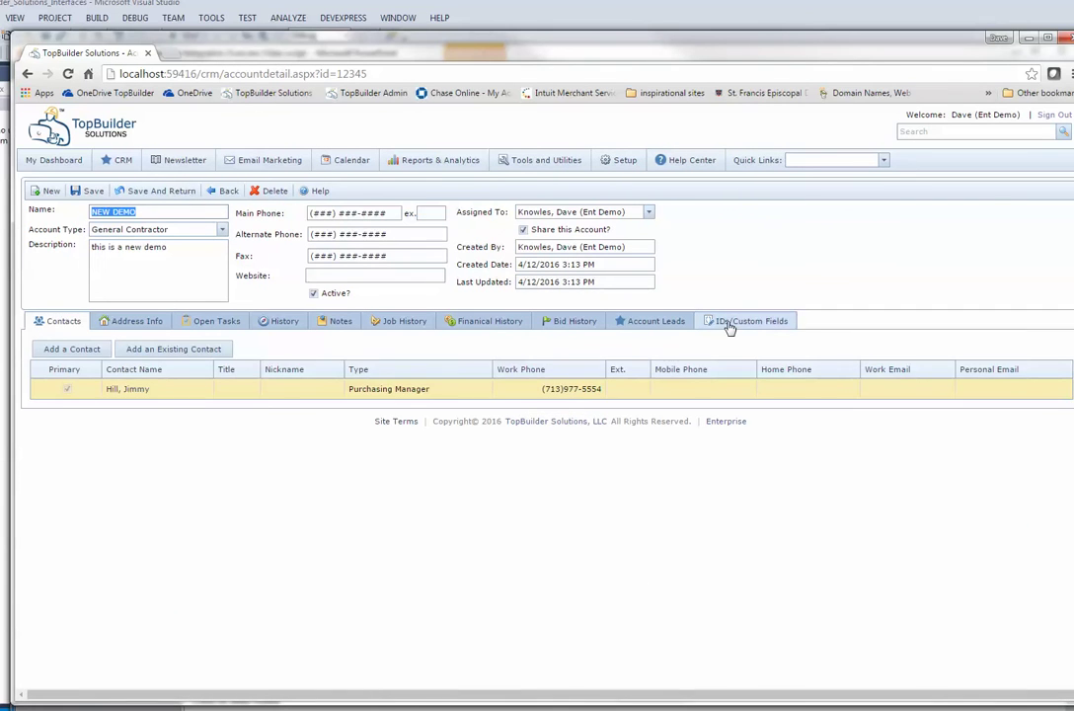
Step: Enter NEWDEMO1 as the account's Spectrum Customer Code and save the account
left_click(177, 382)
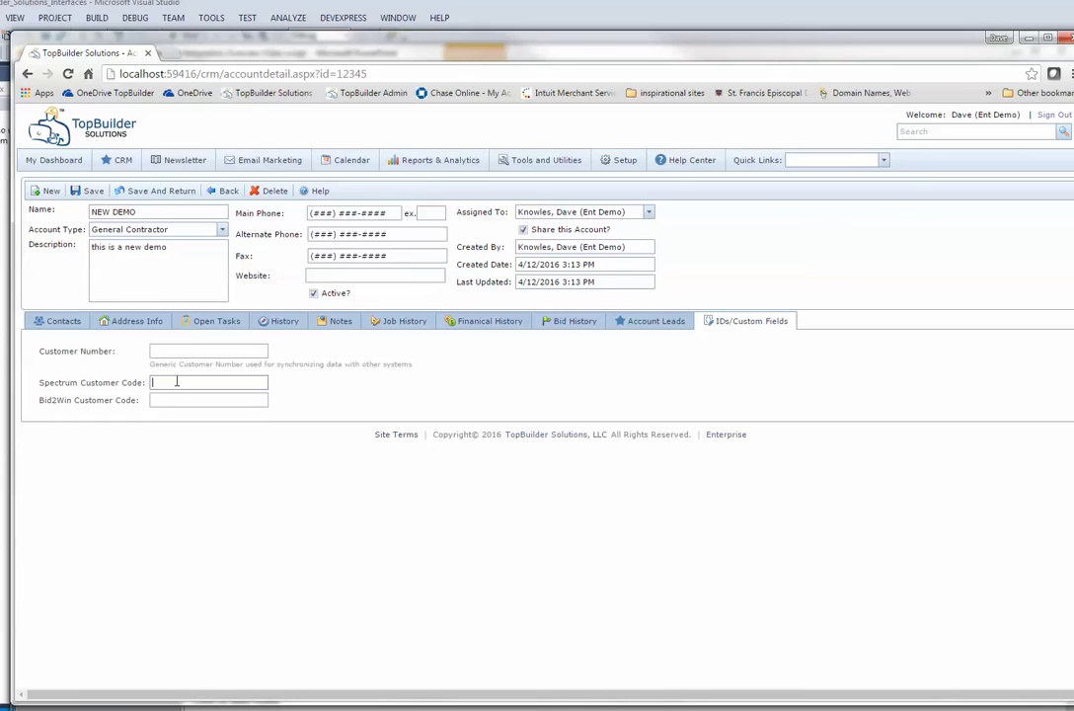
type("NEWDEMO1")
left_click(88, 191)
left_click(883, 161)
Step: Create a lead for NEW DEMO titled 'This is a new job to test the interface' with details 'these are the details'
left_click(815, 174)
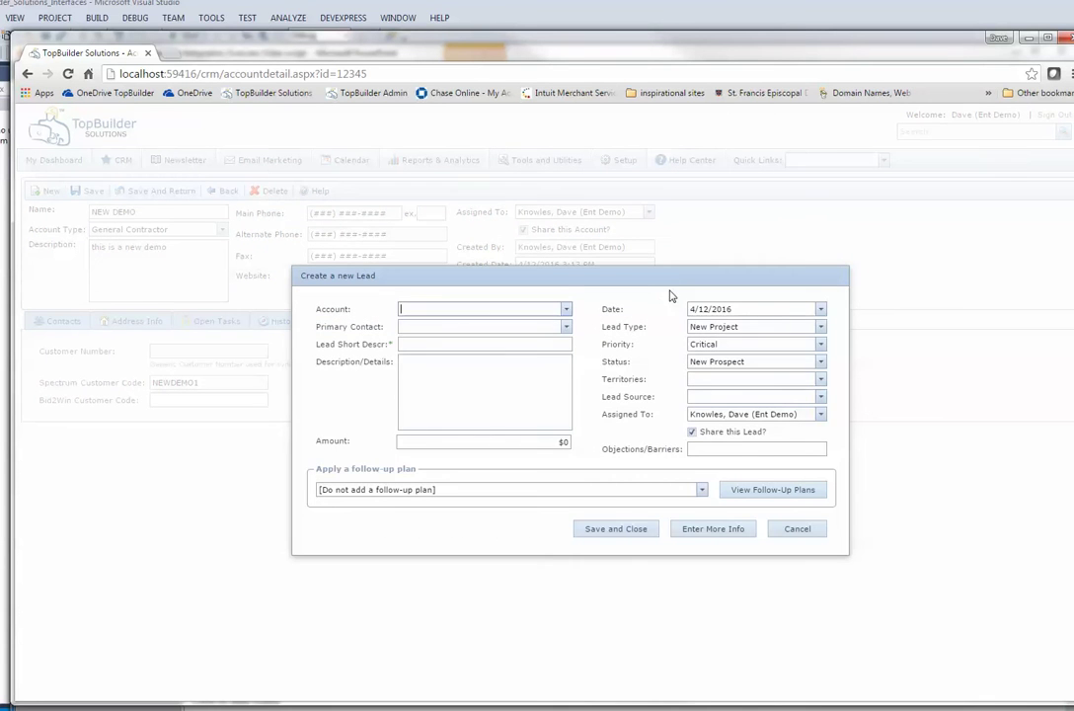
left_click(566, 312)
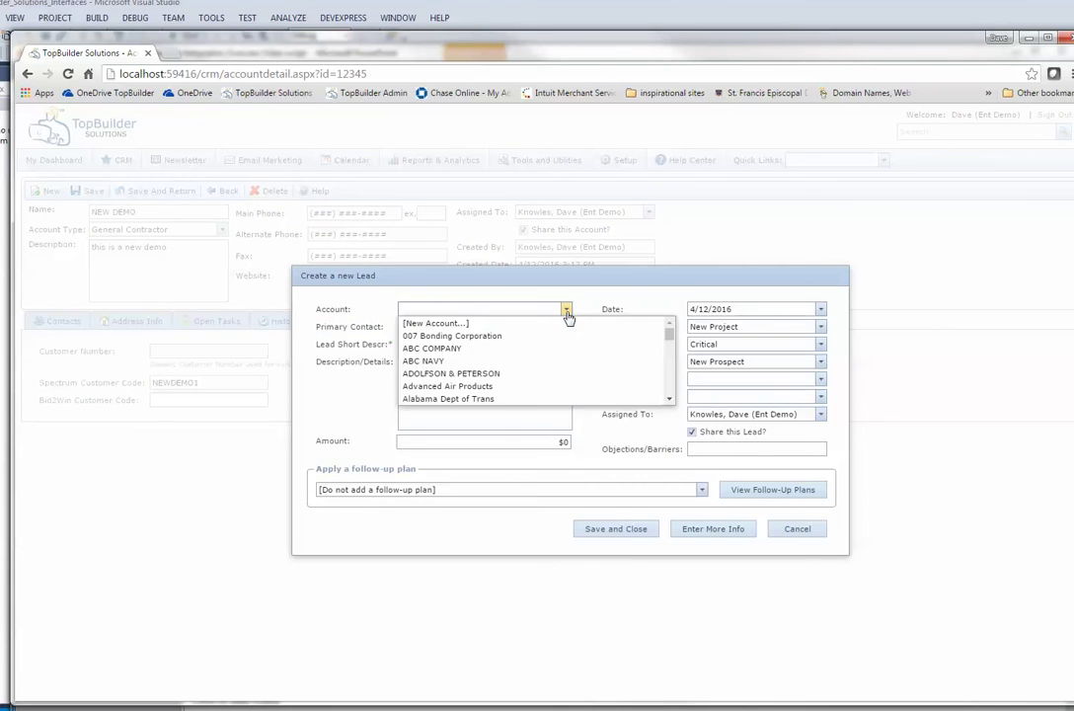
type("new")
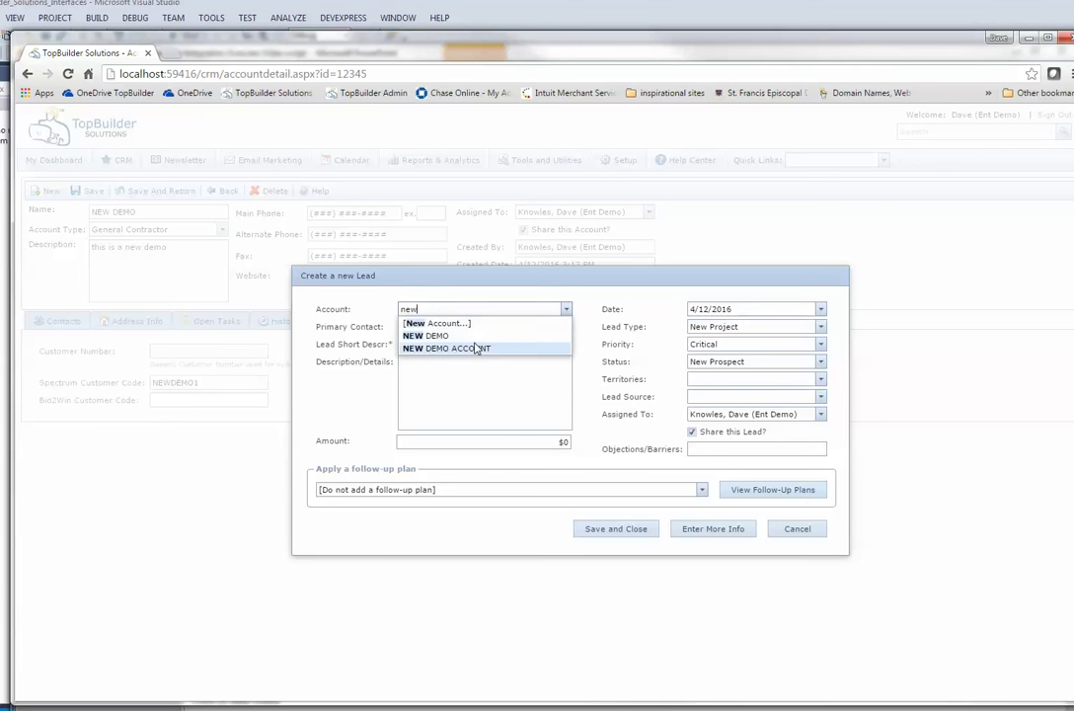
left_click(475, 338)
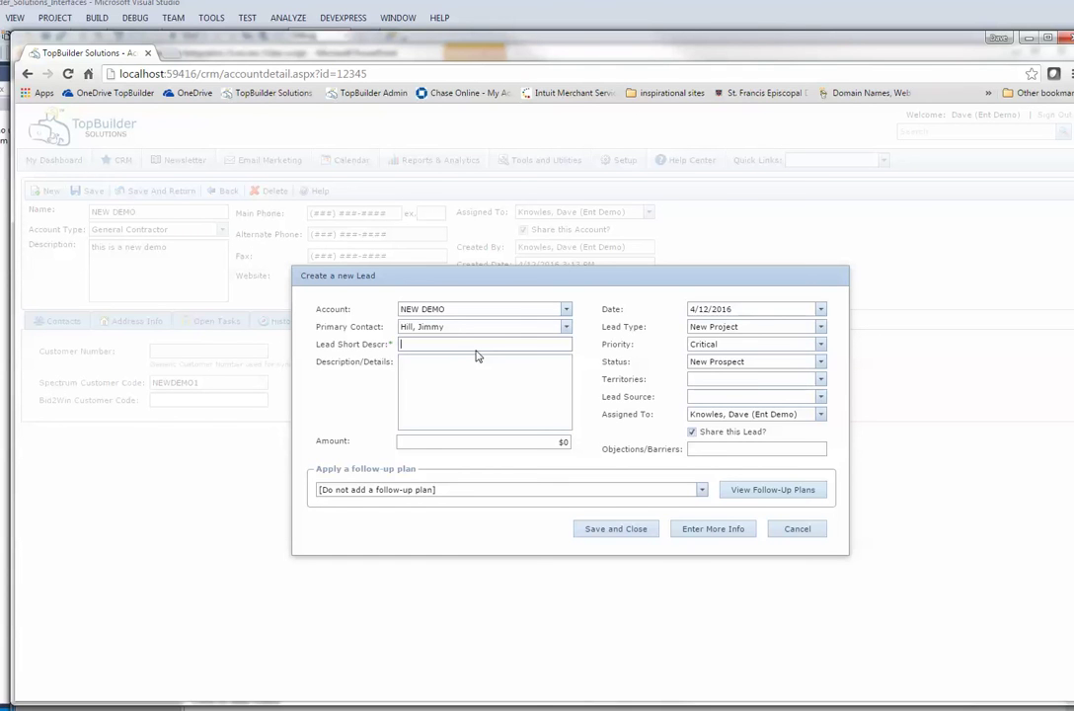
type("This is a new job to test the interface")
key("Tab")
type("this are")
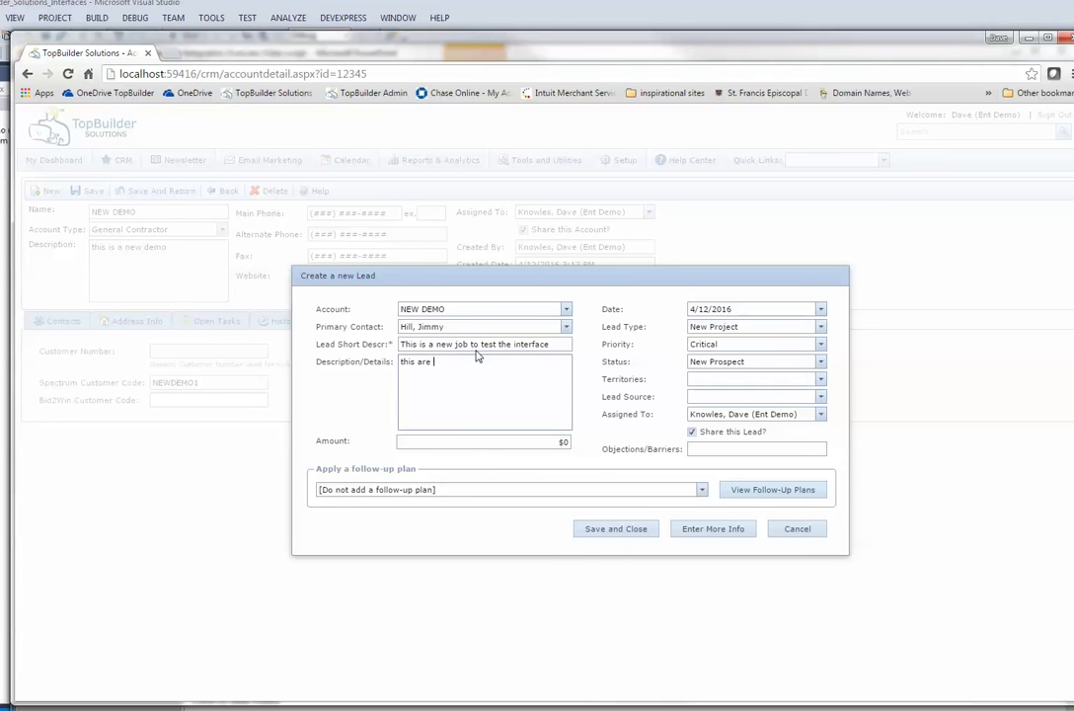
key("BackSpace")
key("BackSpace")
key("BackSpace")
key("BackSpace")
key("BackSpace")
key("BackSpace")
key("BackSpace")
type("ese are the details")
Step: Set lead source Website/Internet, status New Prospect, amount $500,000, and open the full lead form
left_click(820, 399)
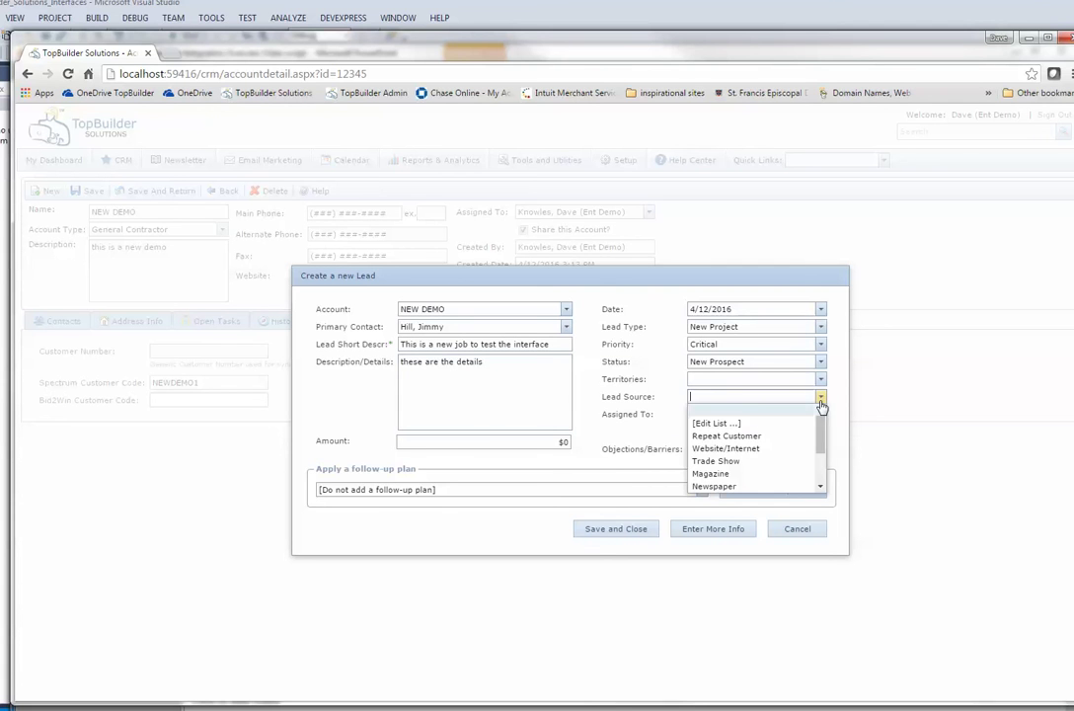
left_click(810, 435)
left_click(820, 399)
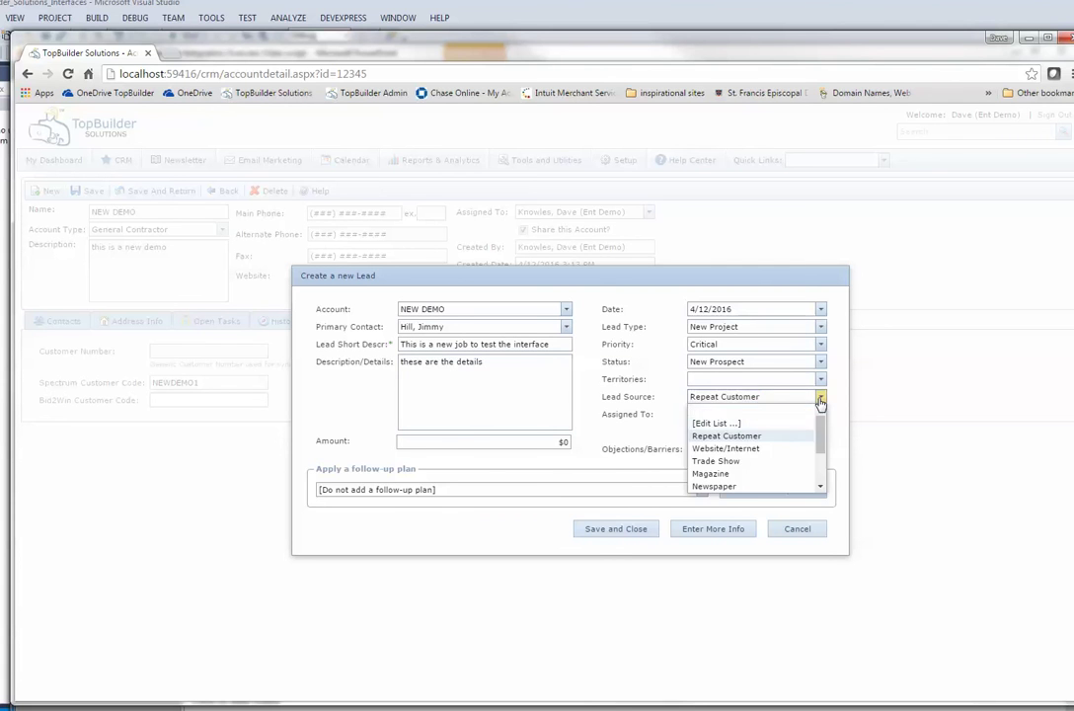
left_click(748, 448)
left_click(742, 381)
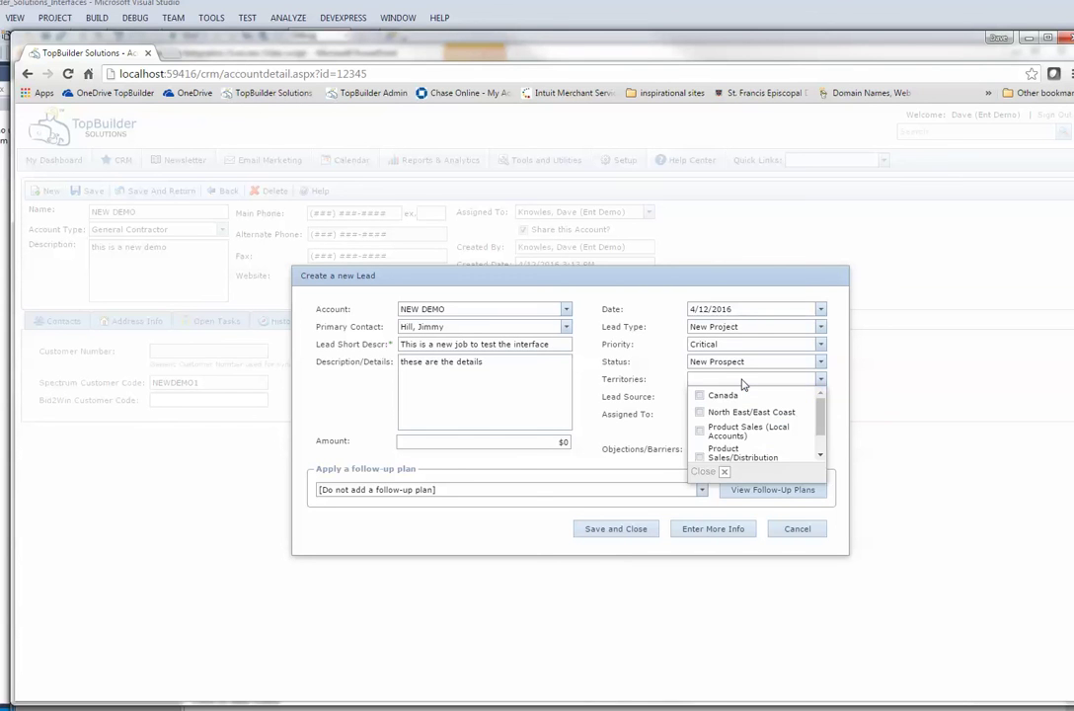
left_click(715, 375)
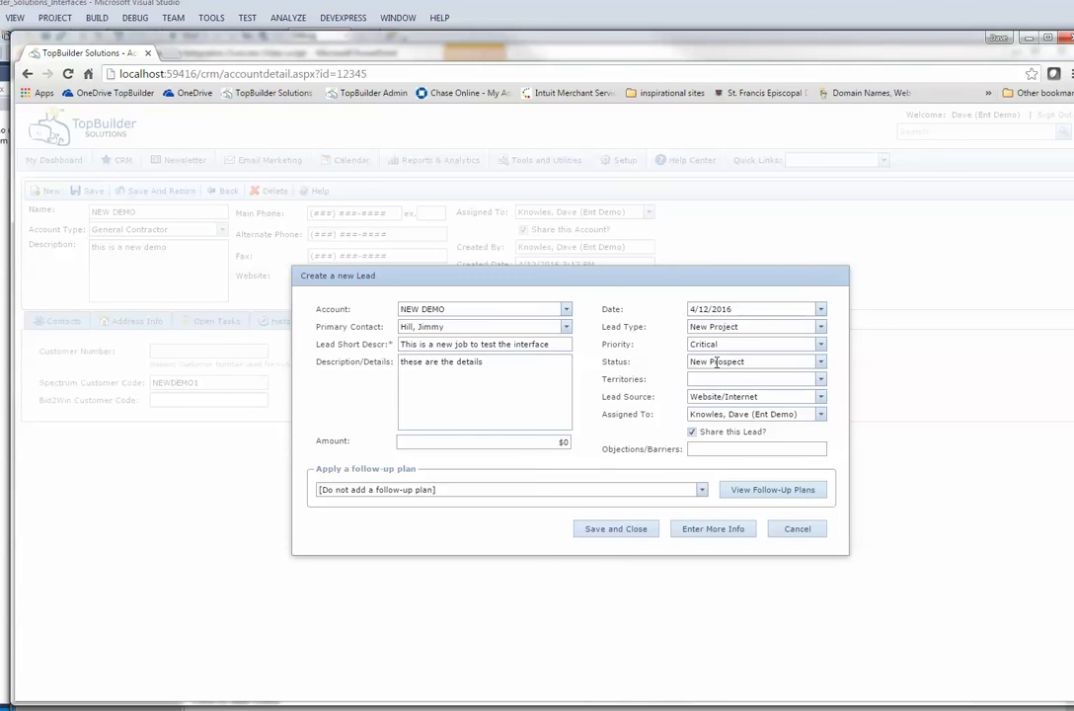
left_click(717, 363)
left_click(604, 461)
left_click(553, 442)
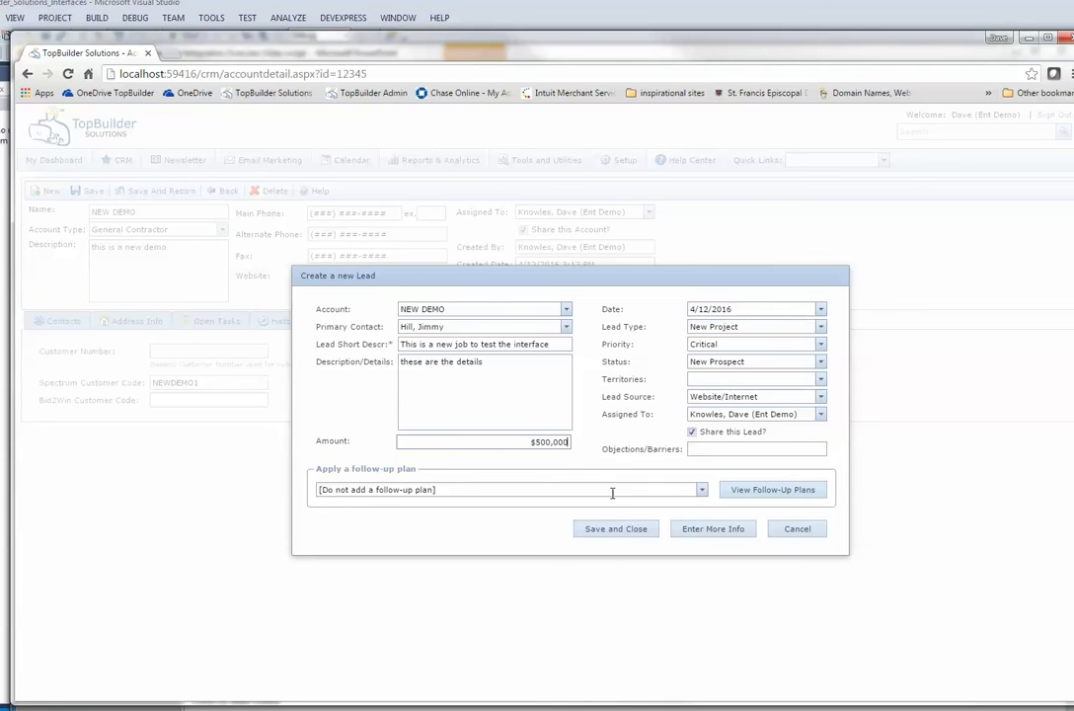
left_click(709, 528)
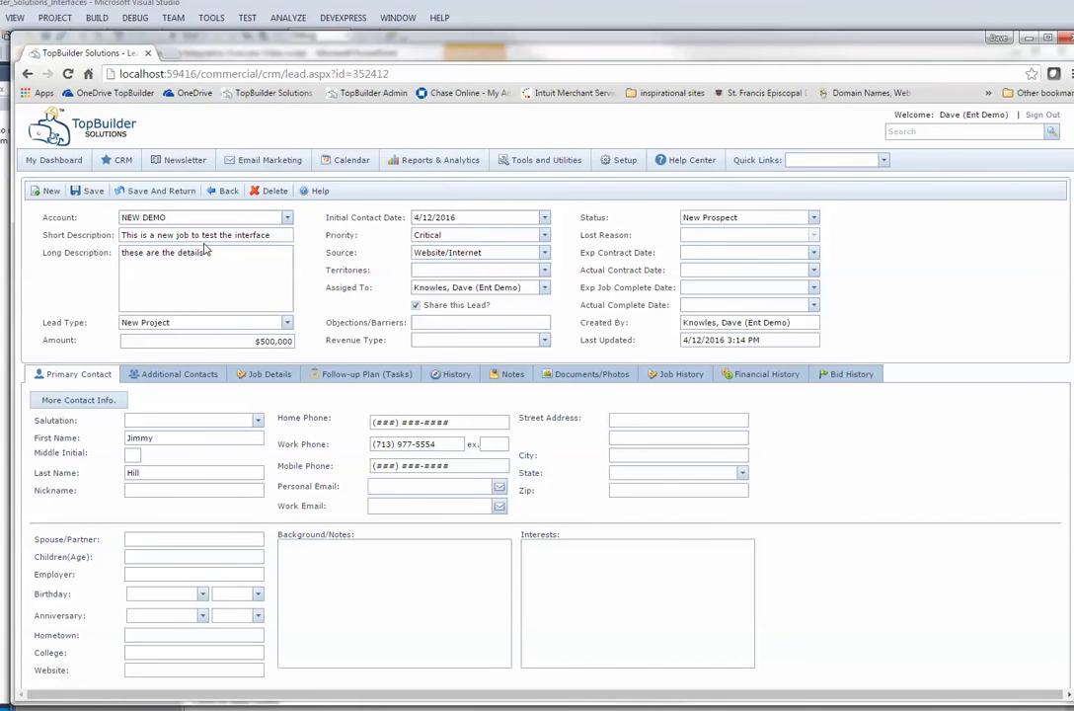
Step: Set the NEW DEMO lead's status to Job Awarded (Spectrum Updated), then switch to Visual Studio
left_click(813, 217)
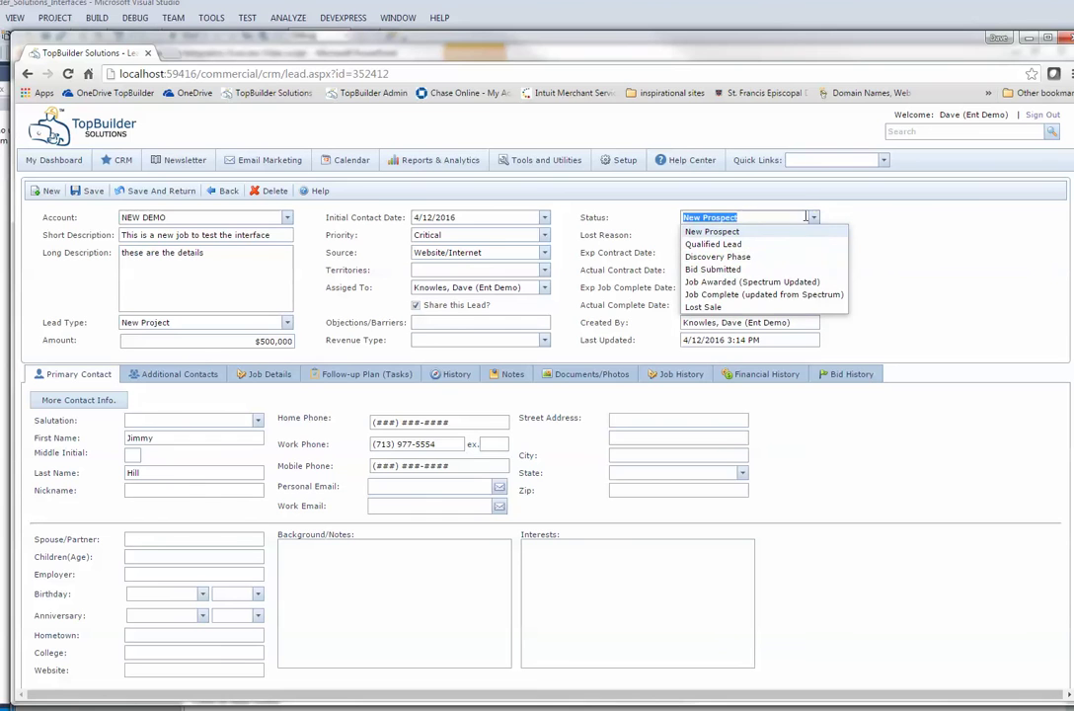
left_click(779, 282)
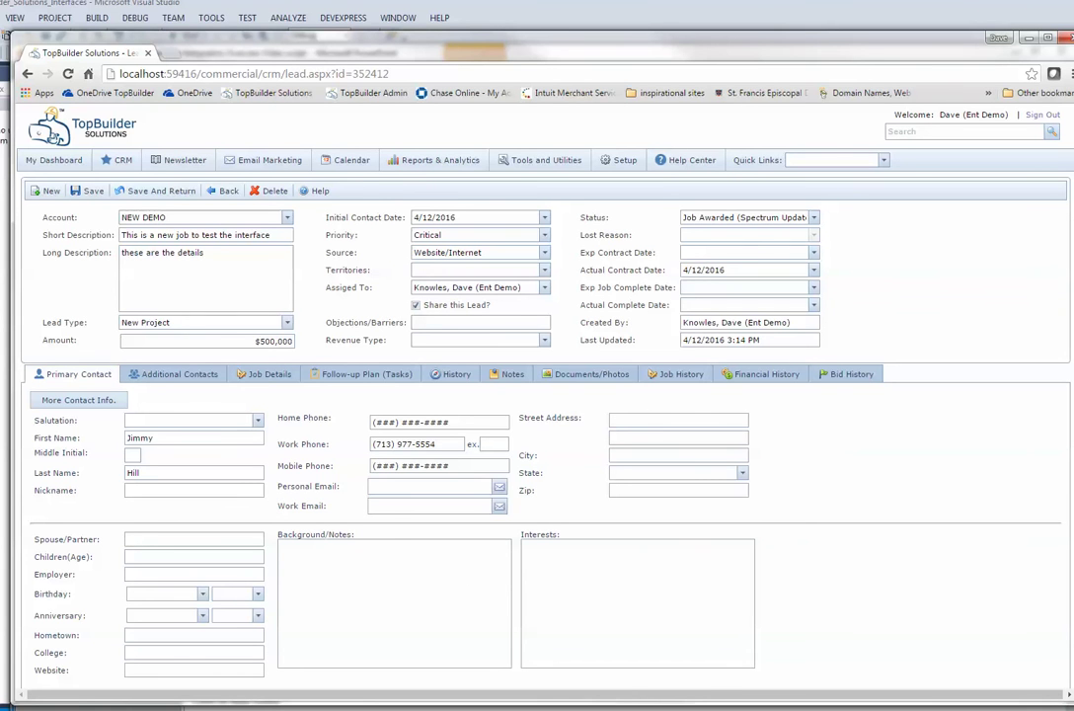
left_click(394, 656)
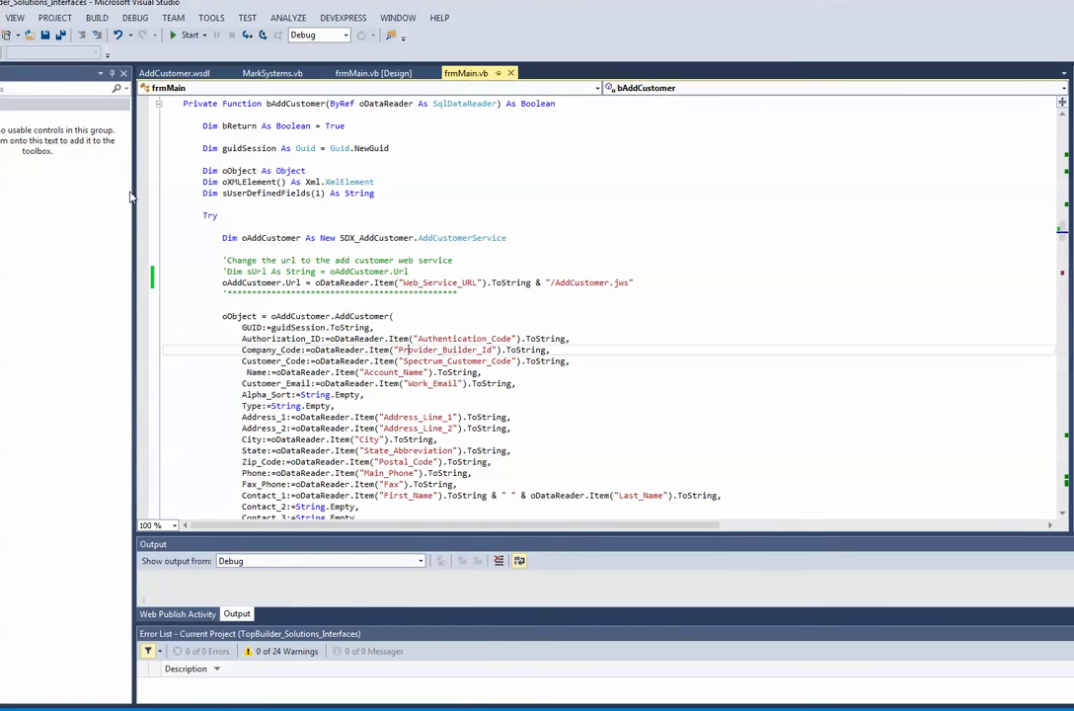
Step: Start the interfaces project, run Spectrum SDX > Run SDX Webservice Interfaces, then return to Chrome
left_click(185, 34)
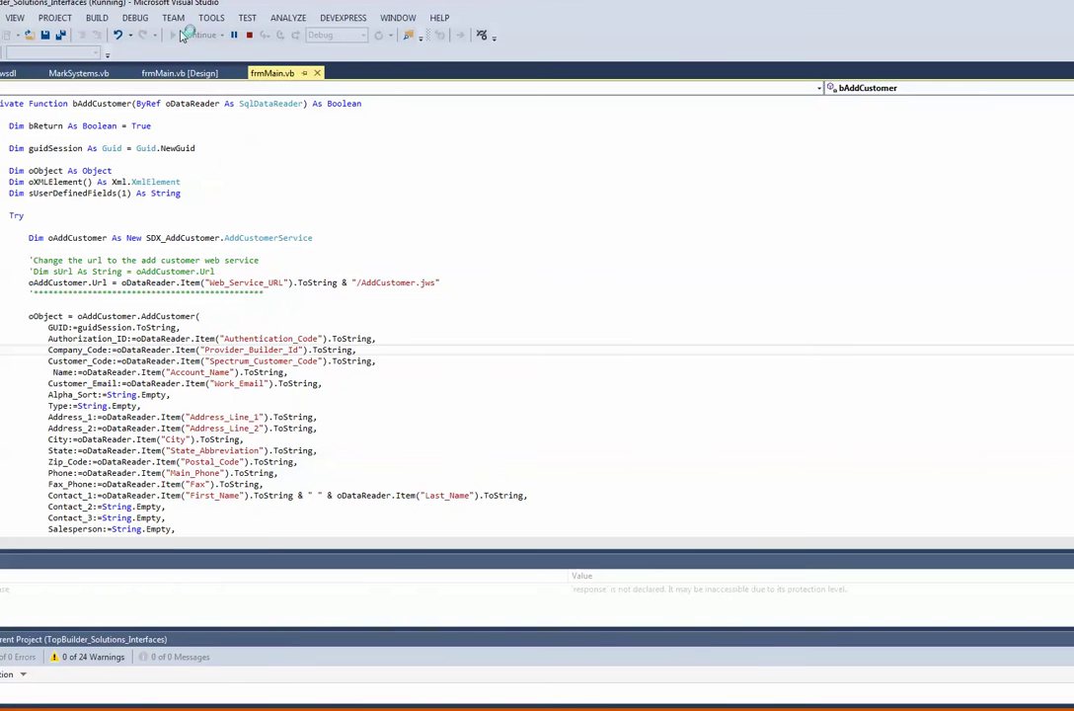
left_click(86, 141)
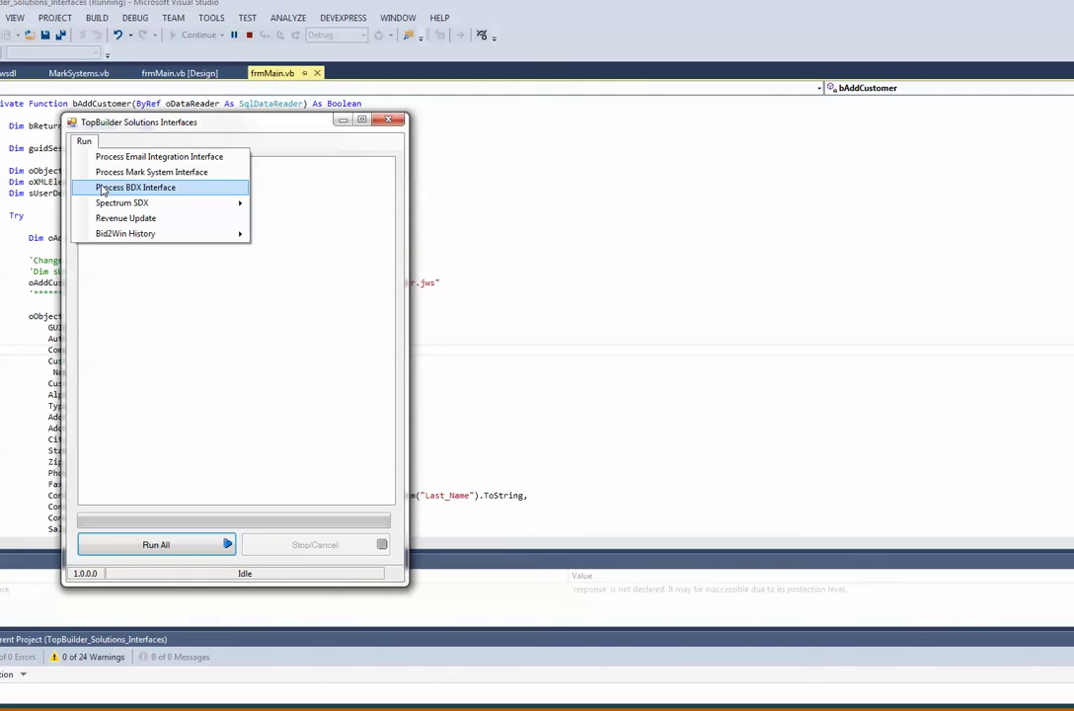
mouse_move(108, 203)
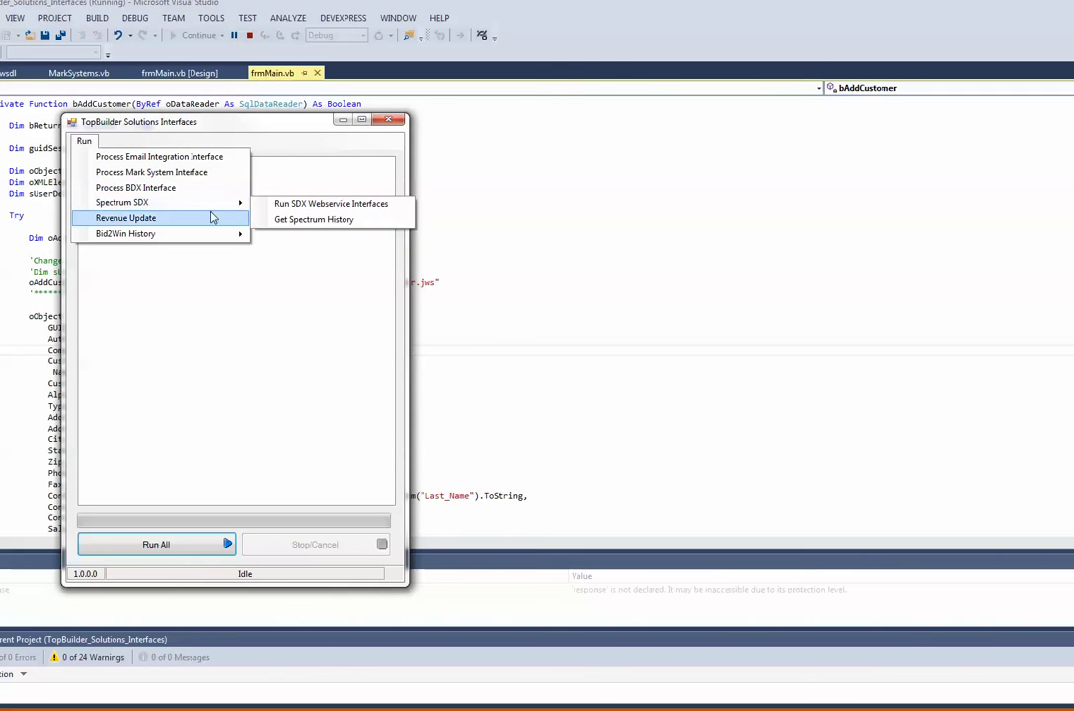
left_click(284, 204)
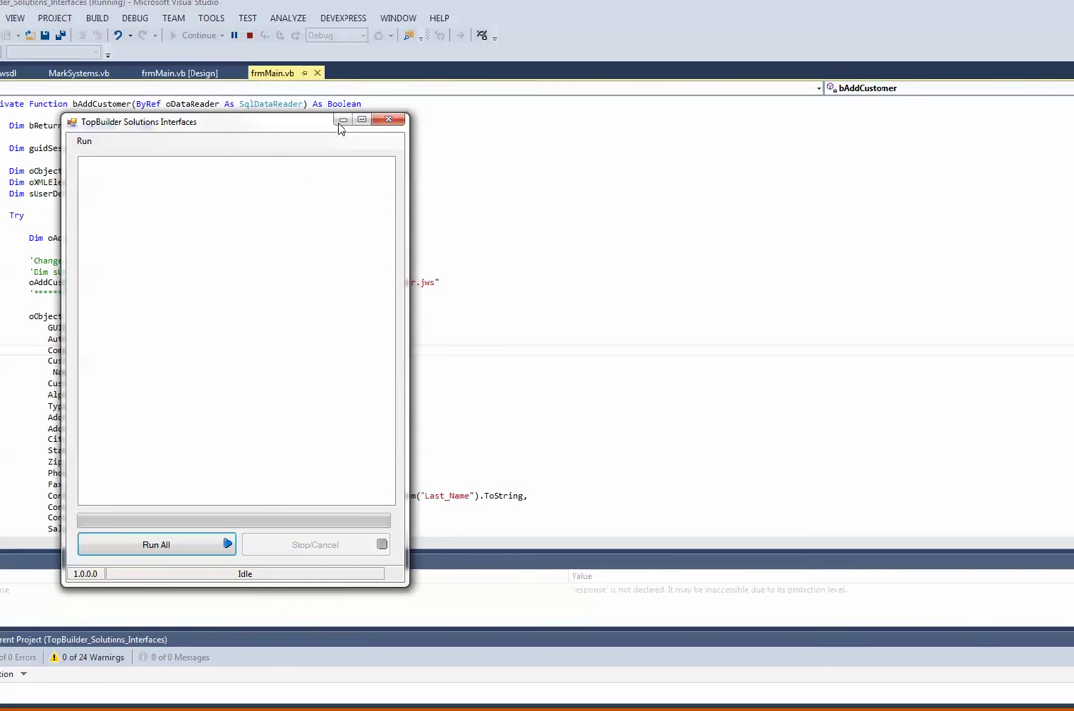
mouse_move(158, 704)
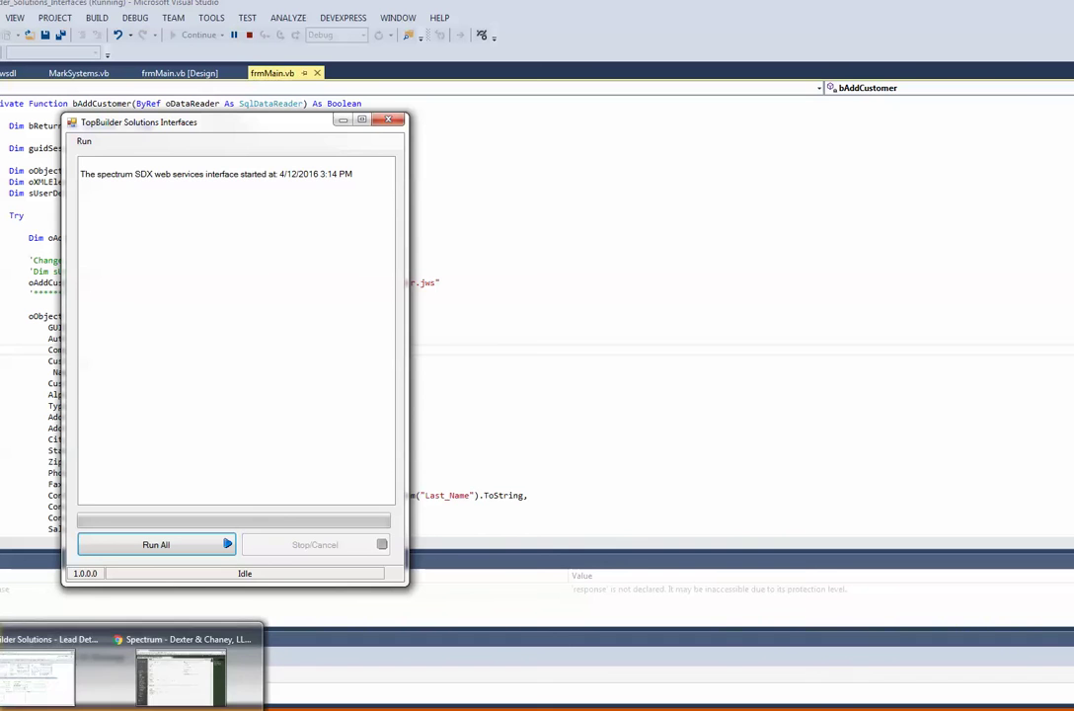
mouse_move(69, 700)
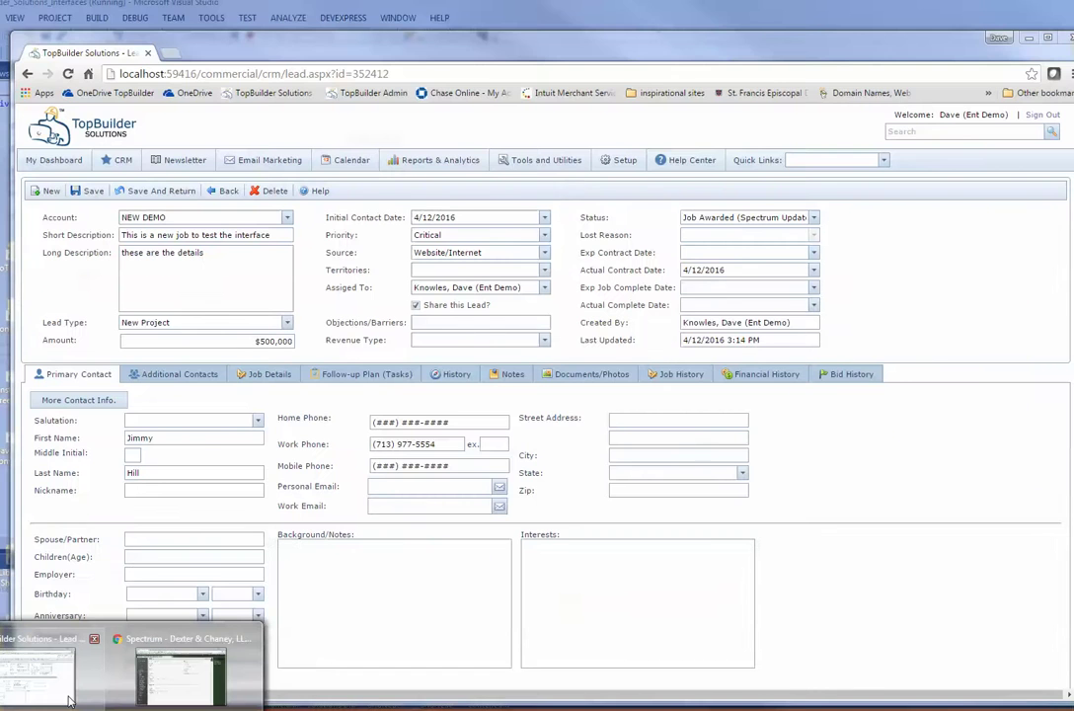
left_click(42, 689)
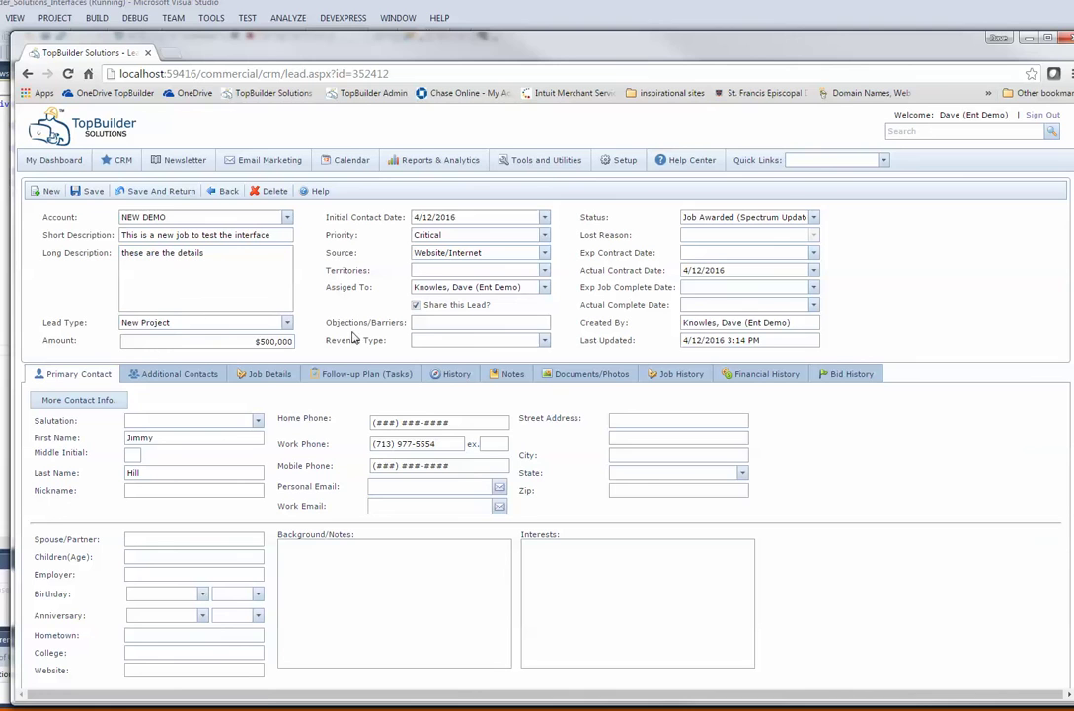
Step: Sign out of the current Spectrum session and sign back in
left_click(163, 688)
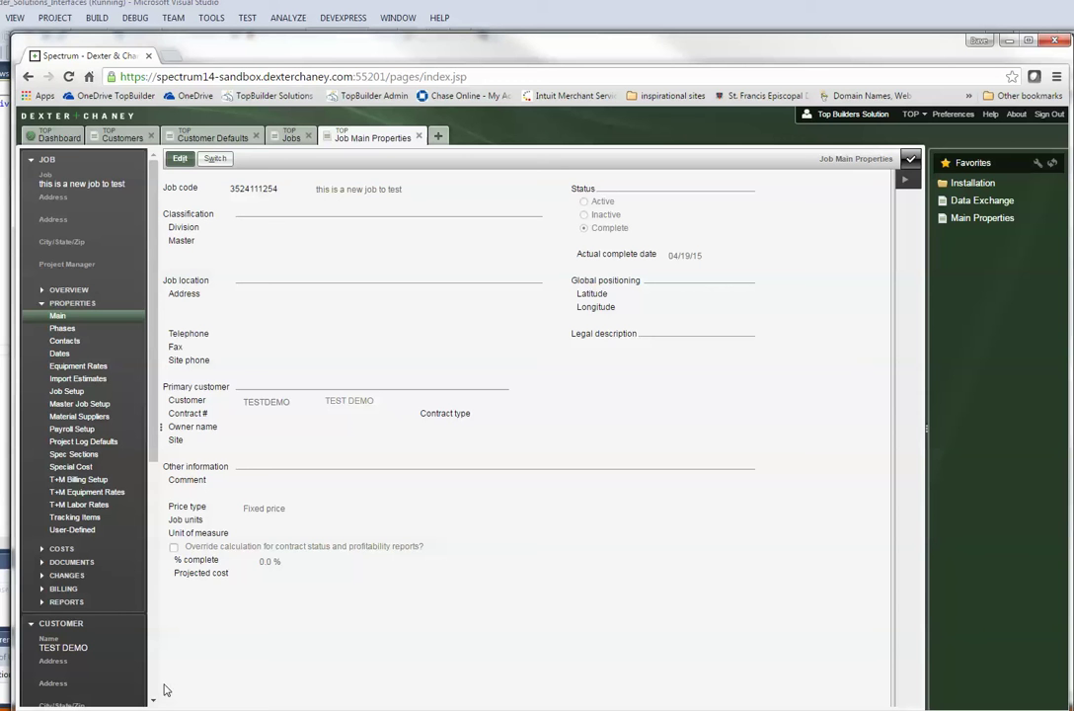
left_click(1047, 113)
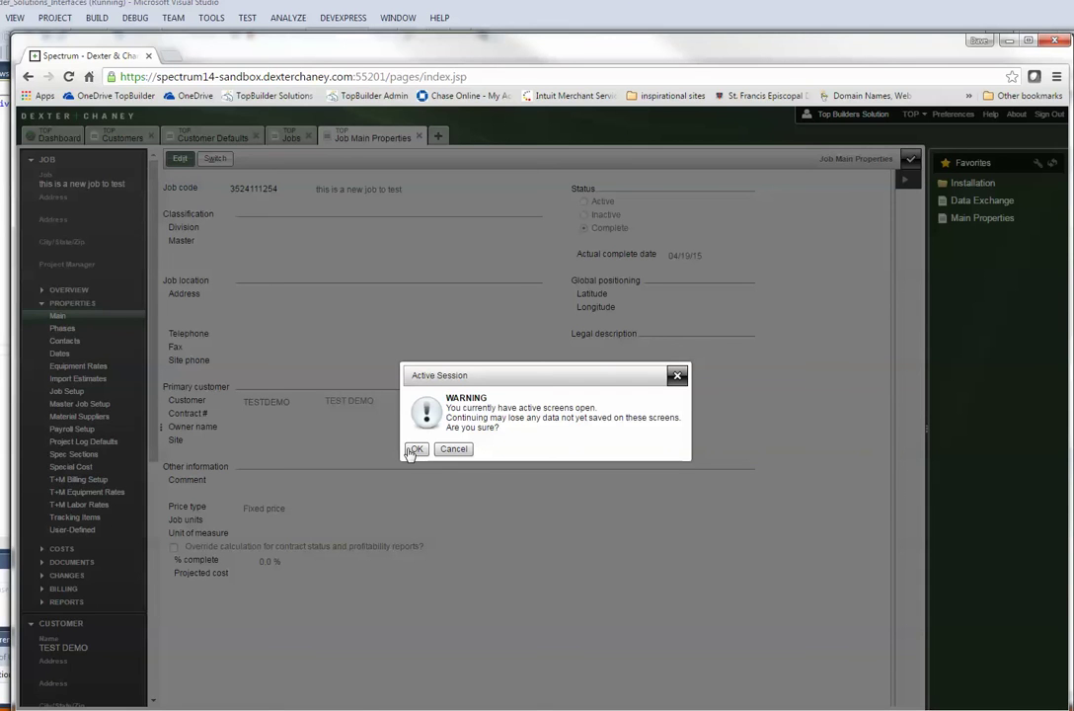
left_click(413, 449)
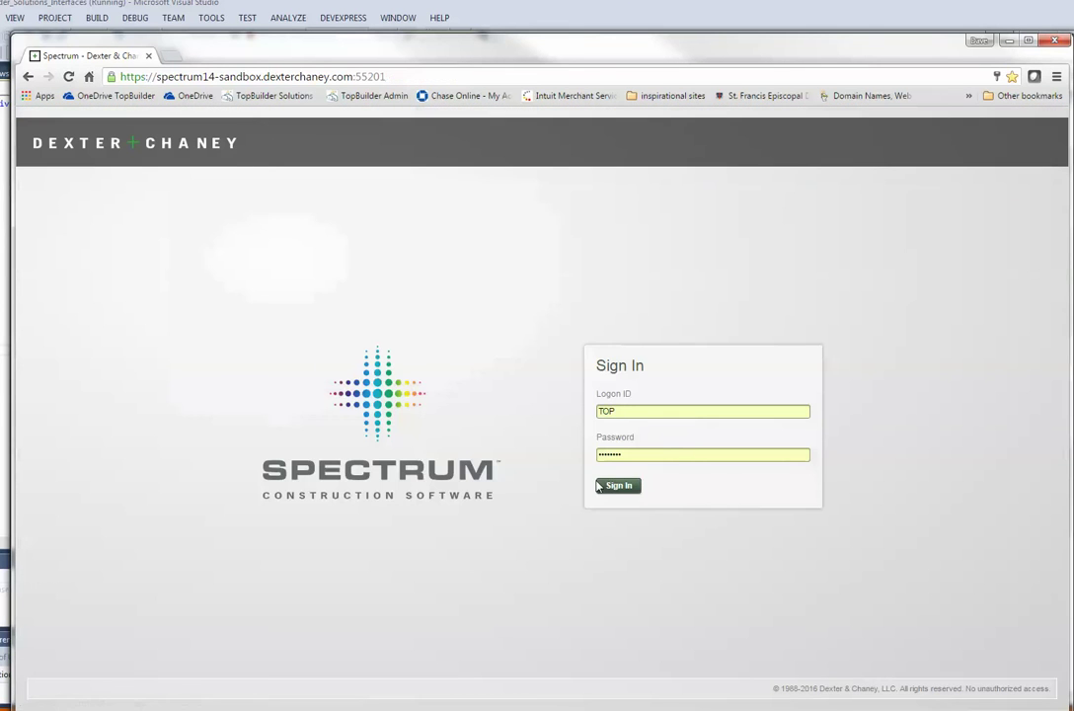
left_click(604, 485)
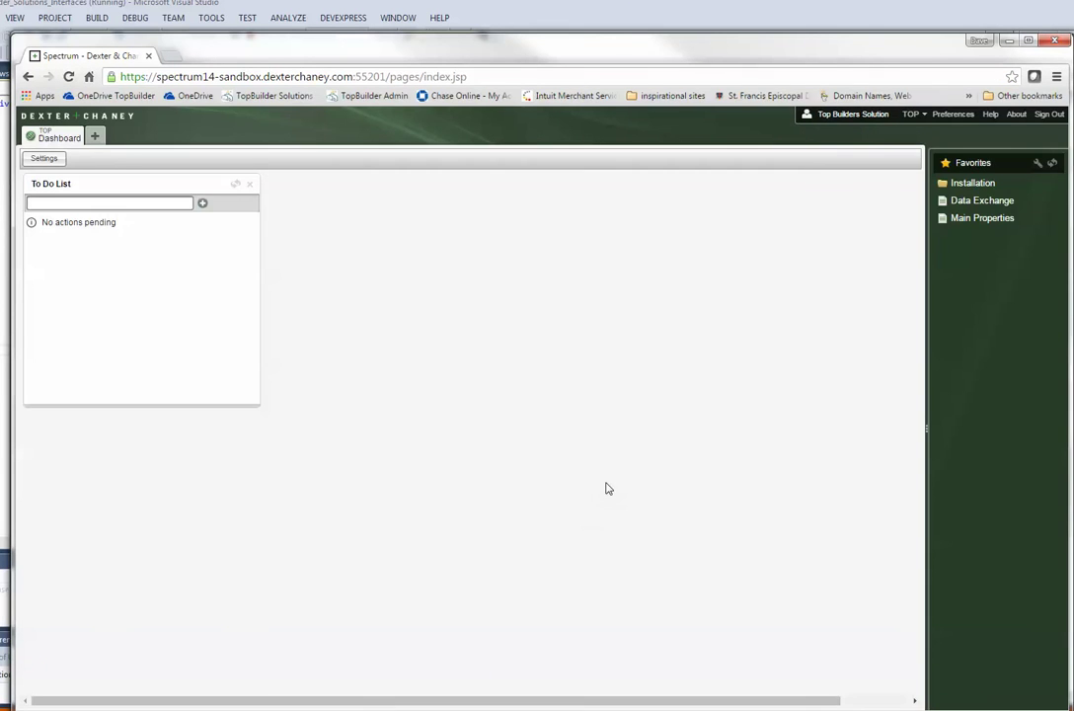
Step: Open Site Map > Accounts Receivable > Customers > Customers
left_click(95, 136)
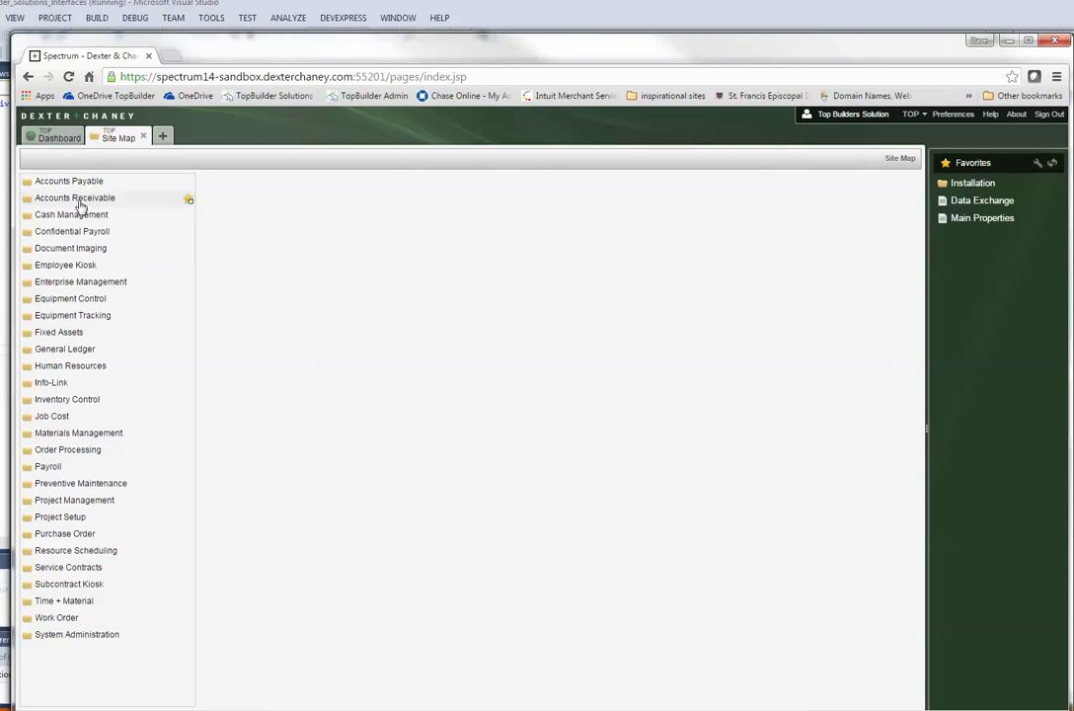
left_click(79, 202)
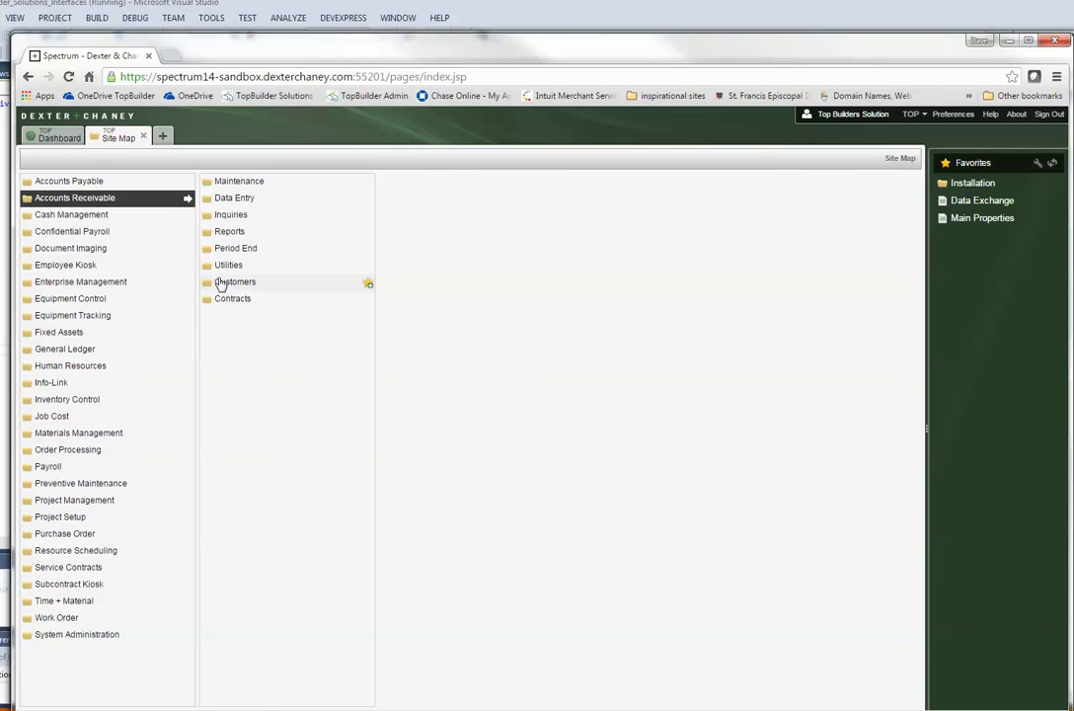
left_click(221, 283)
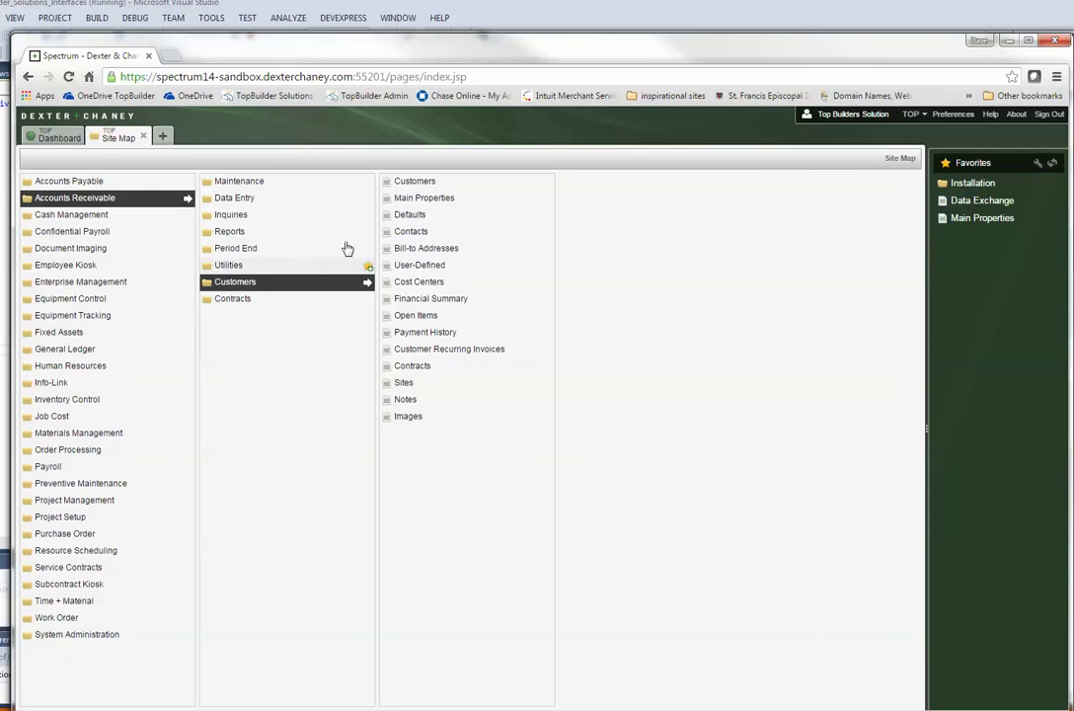
left_click(406, 182)
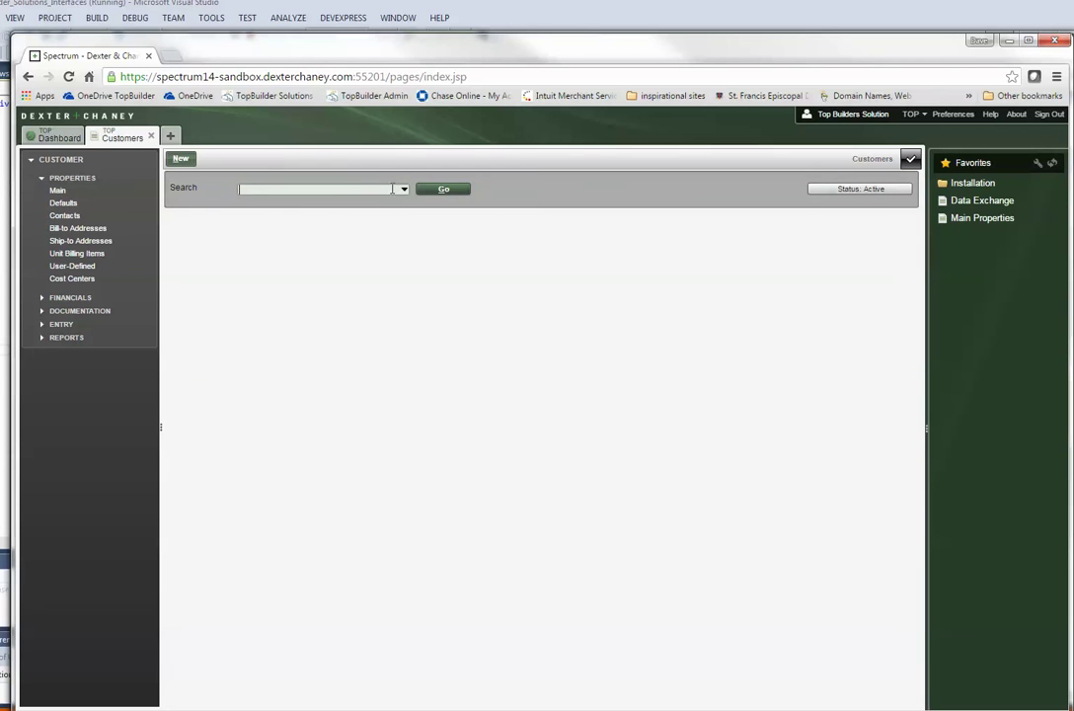
Step: List active customers and open NEWDEMO1 (NEW DEMO) in Customer Main Properties
left_click(437, 194)
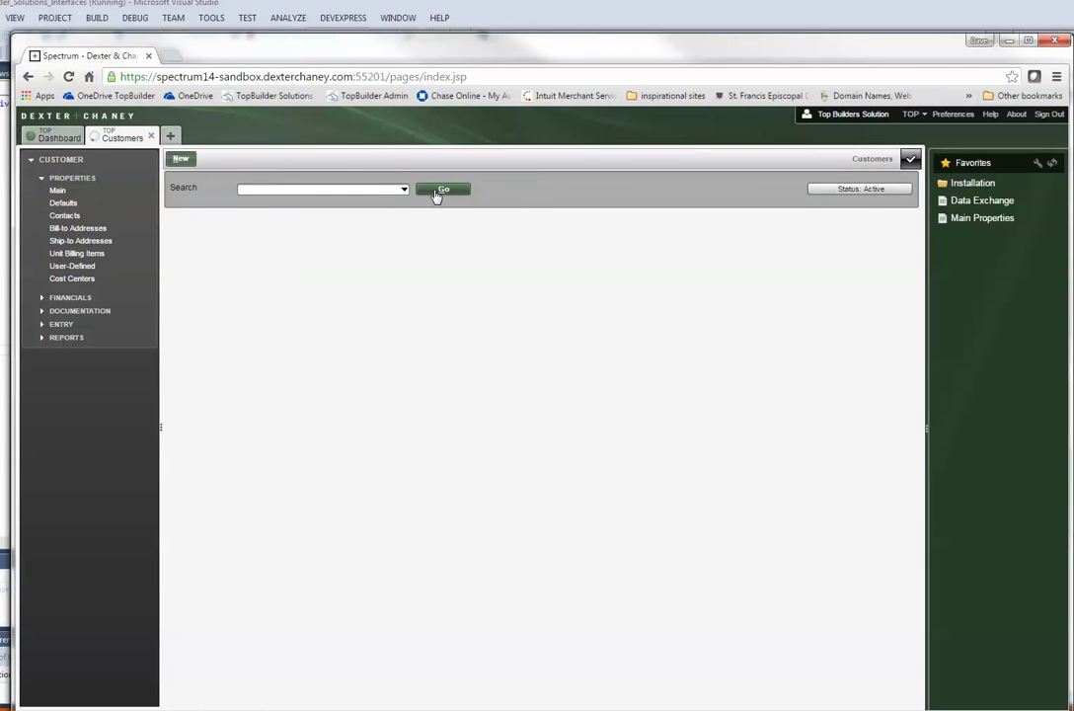
scroll(332, 371, "down", 15)
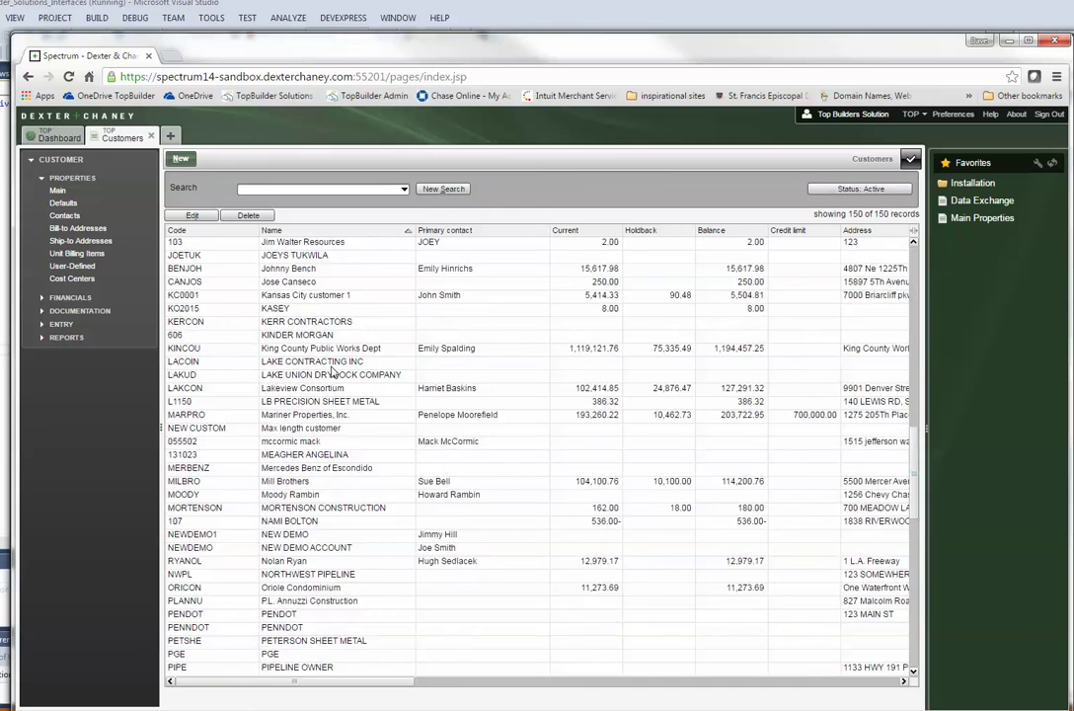
scroll(332, 371, "down", 7)
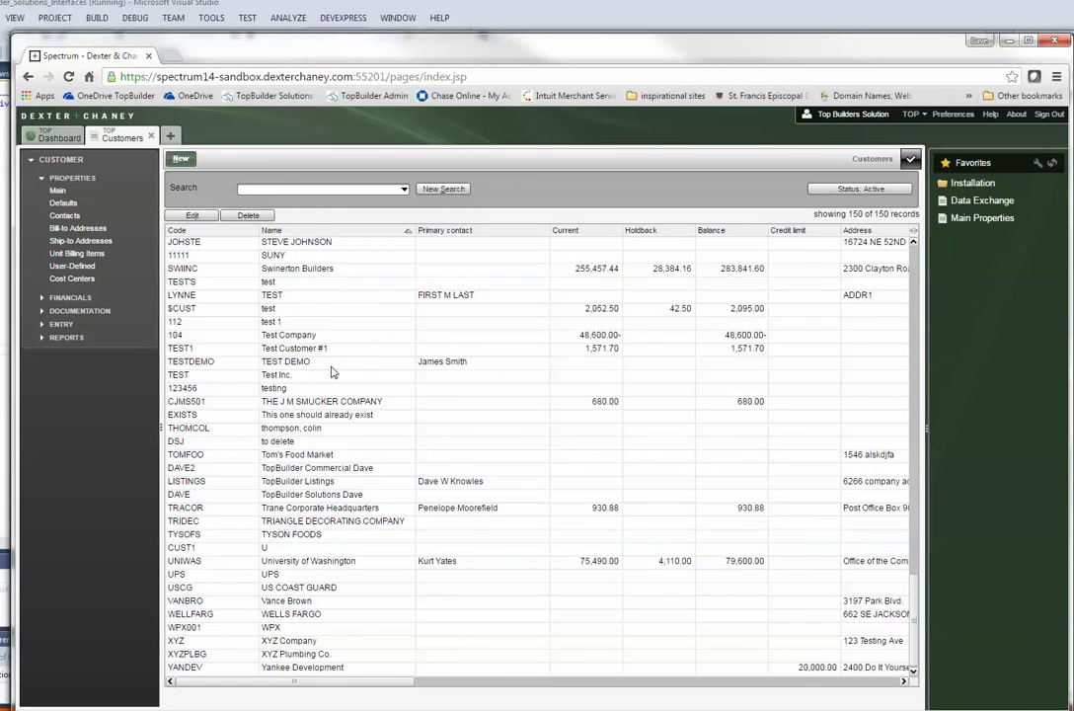
scroll(332, 371, "up", 10)
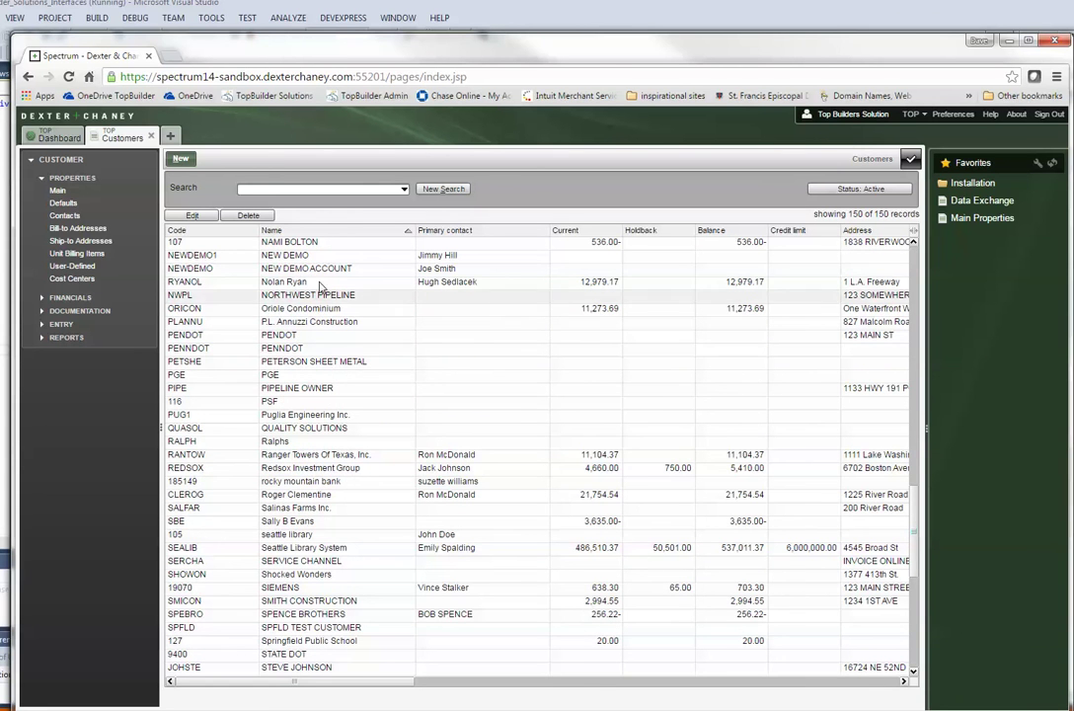
left_click(190, 255)
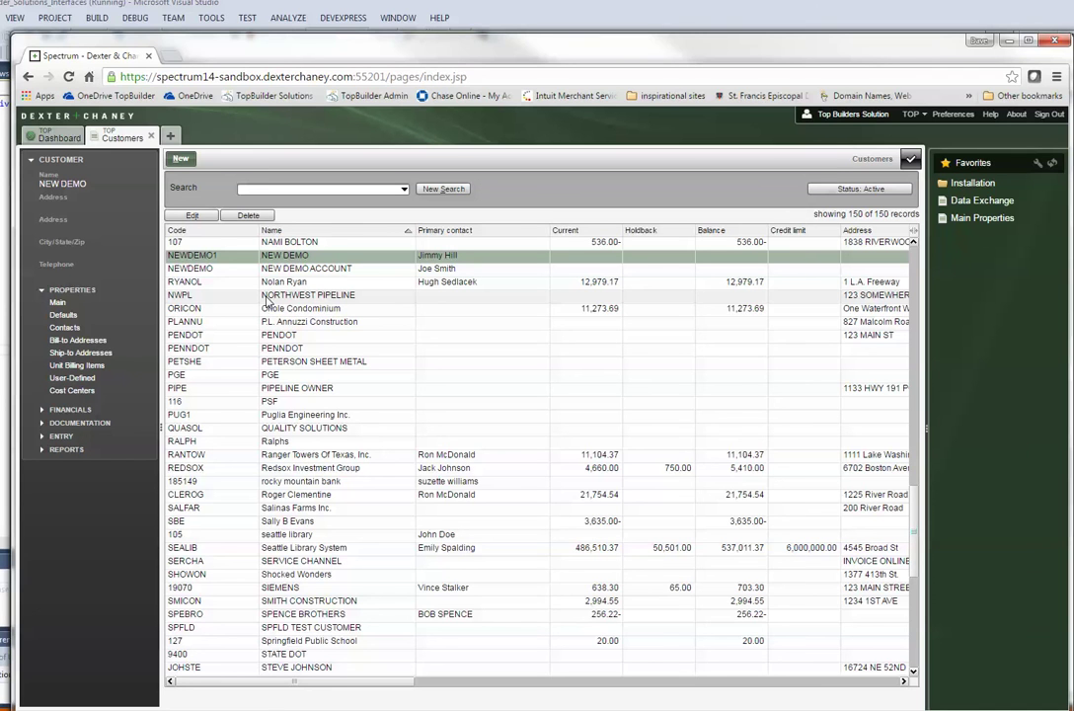
double_click(251, 266)
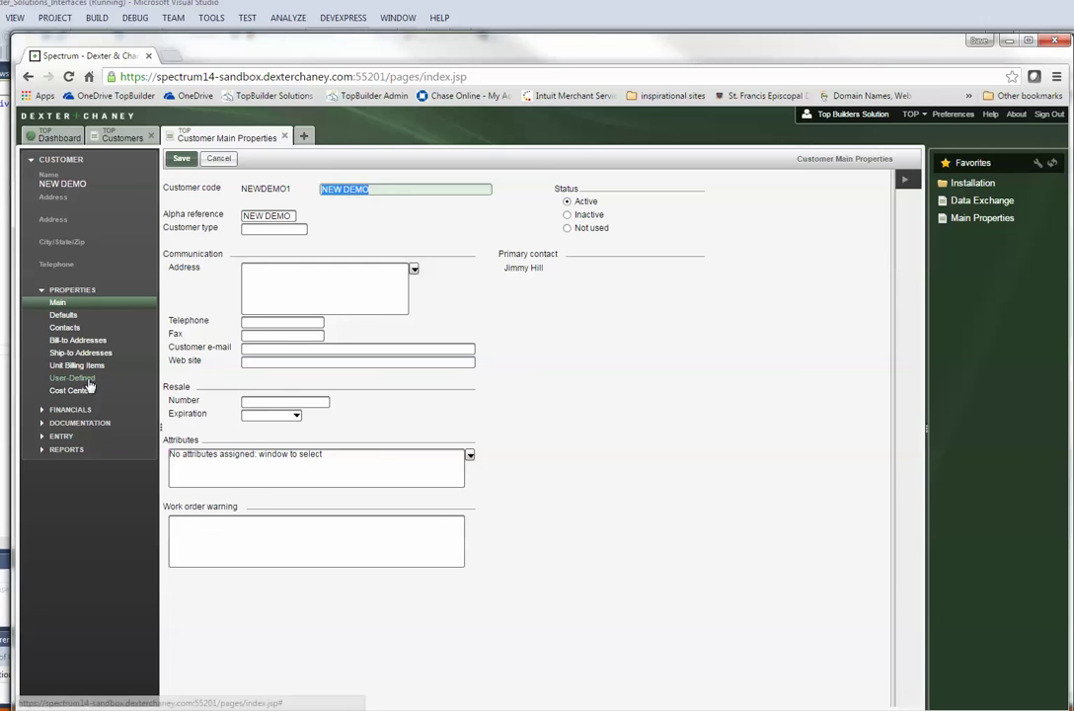
Step: Read the REMARKS note under Documentation > Notes, then open a new Site Map tab
left_click(81, 422)
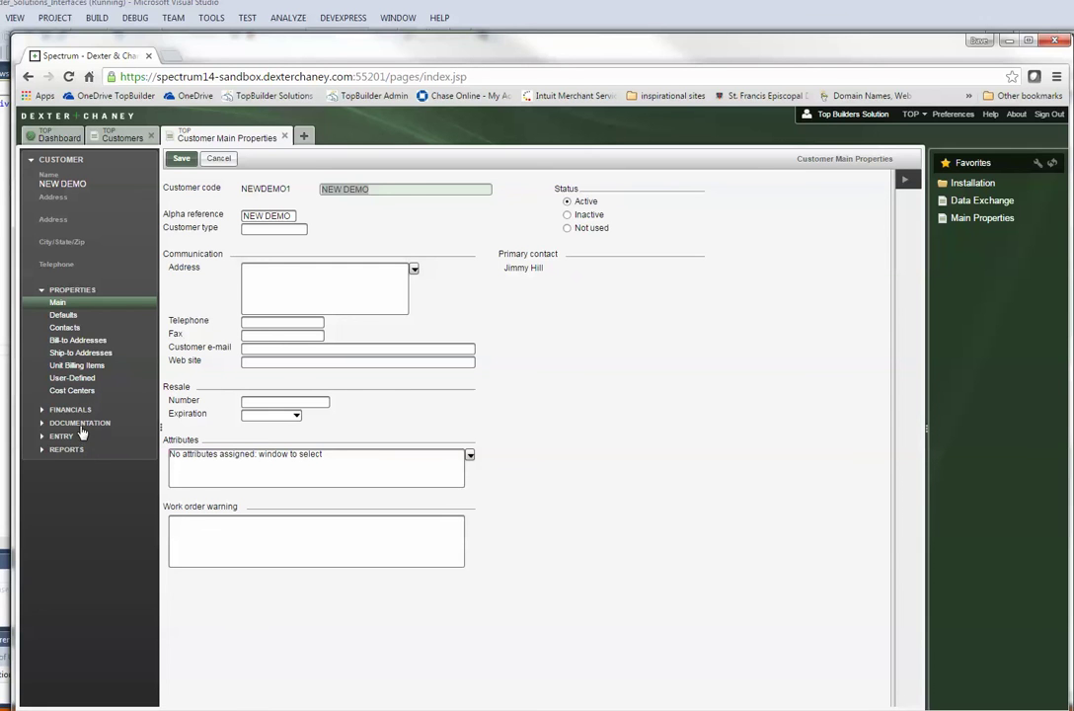
left_click(60, 329)
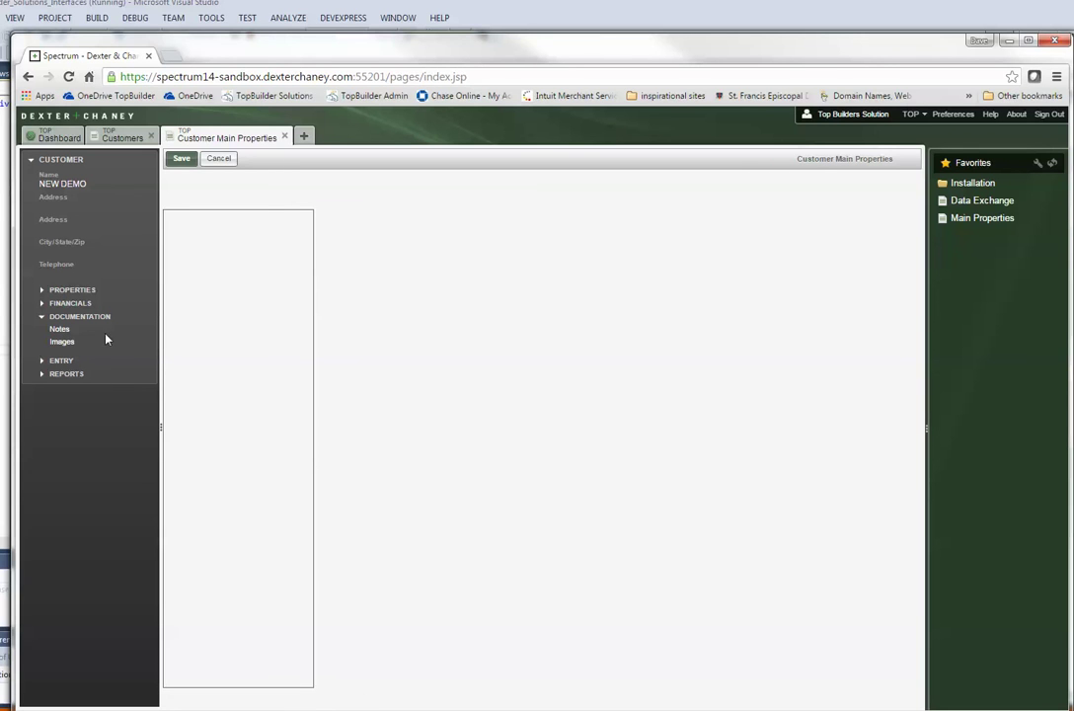
left_click(62, 334)
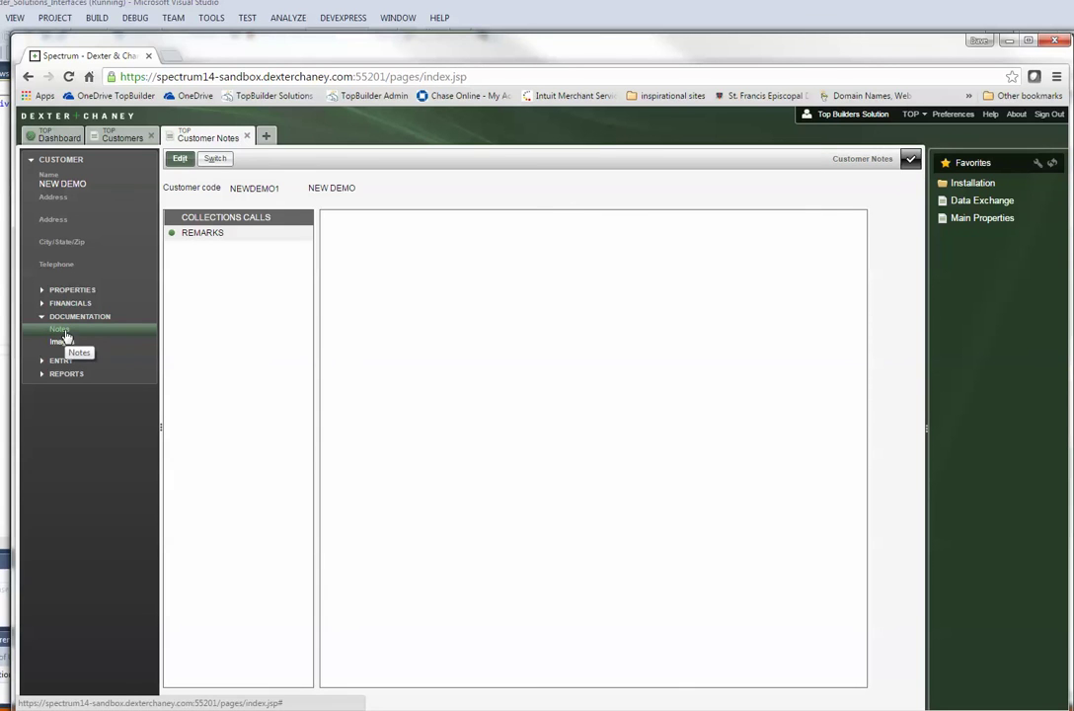
left_click(221, 233)
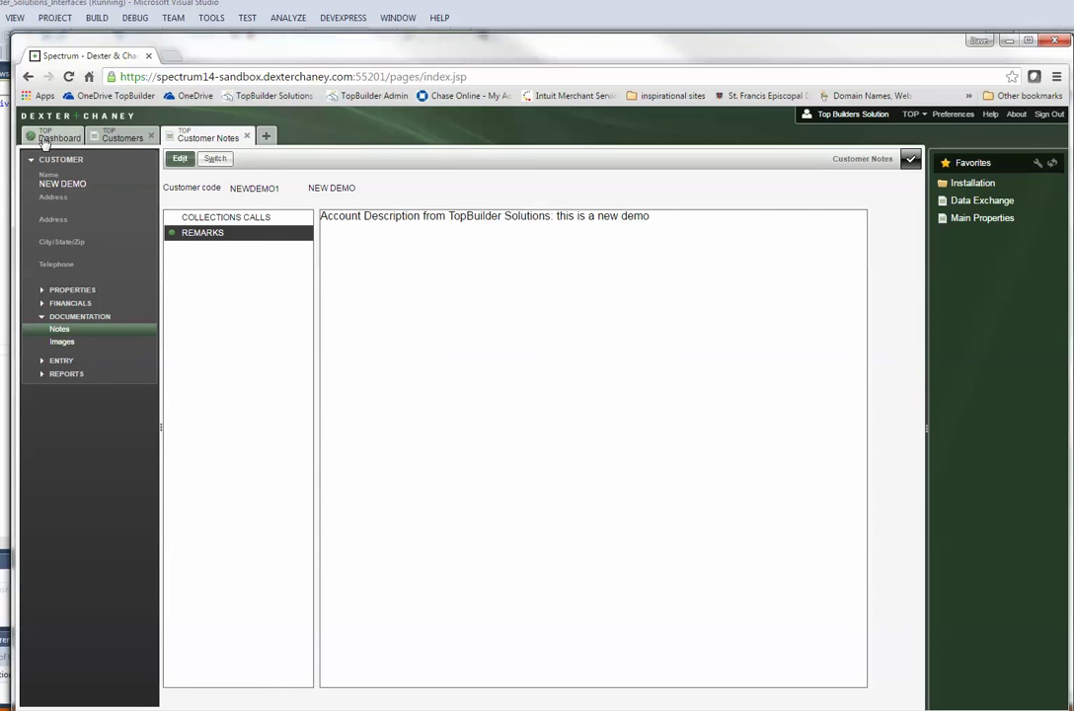
left_click(266, 136)
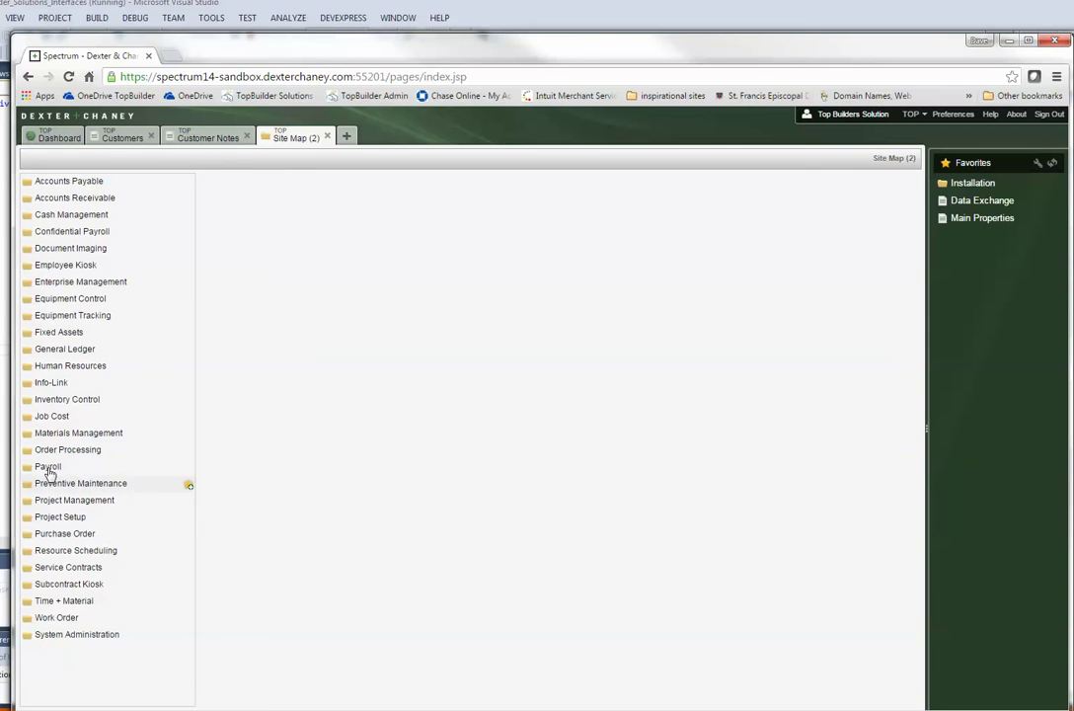
left_click(55, 421)
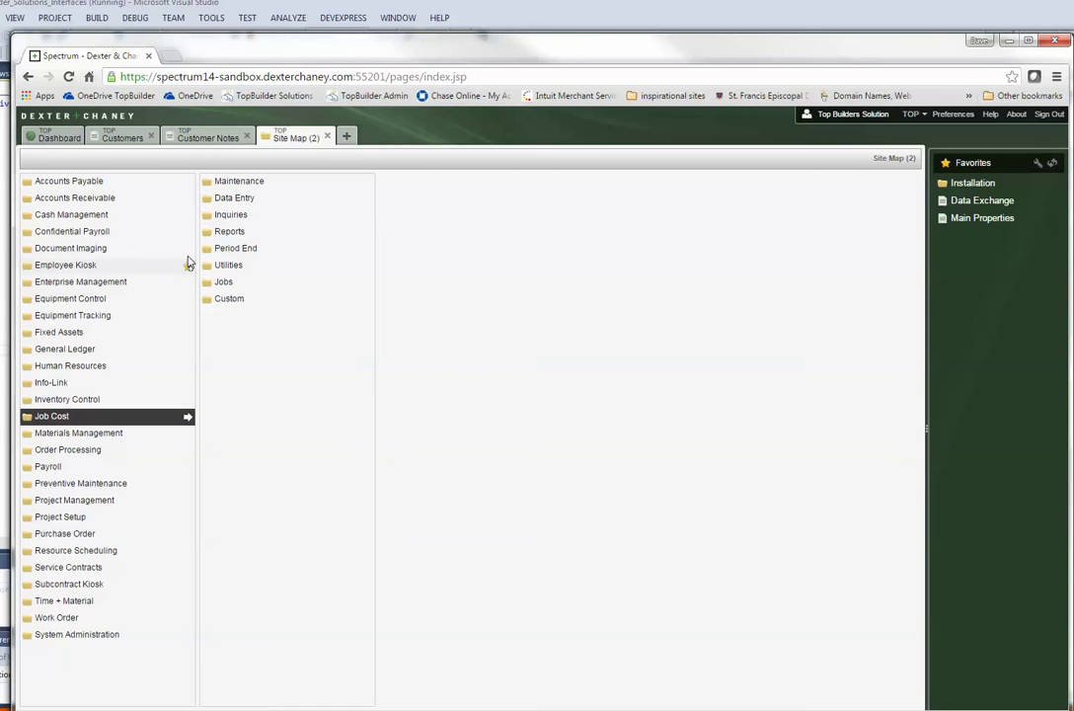
left_click(228, 282)
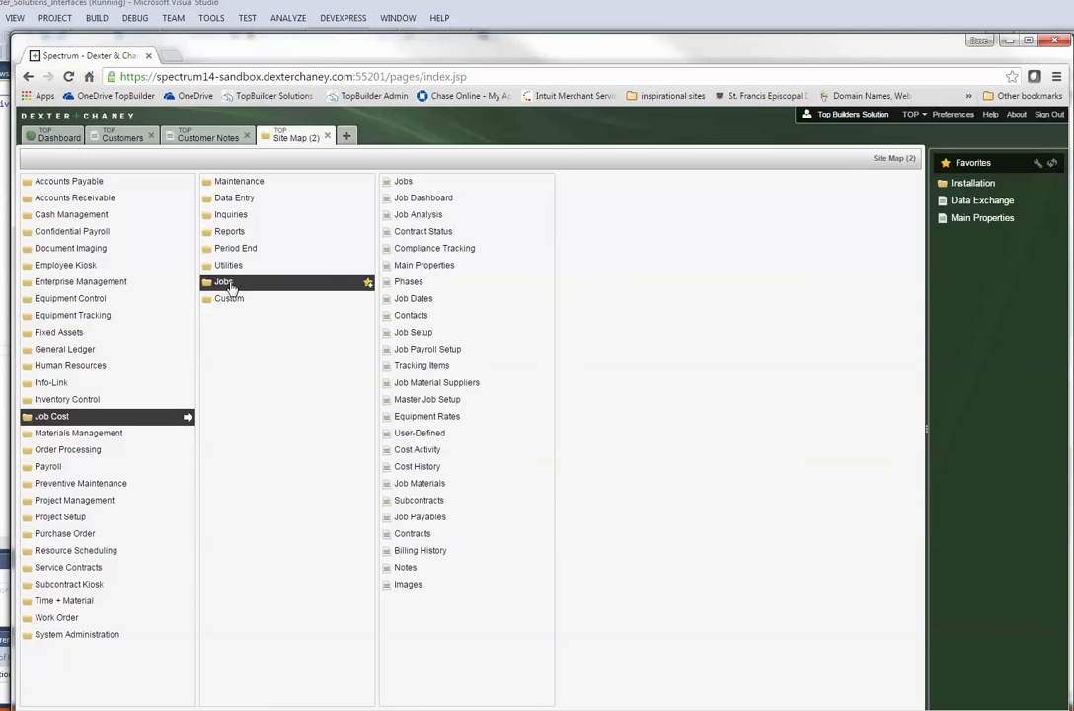
left_click(403, 183)
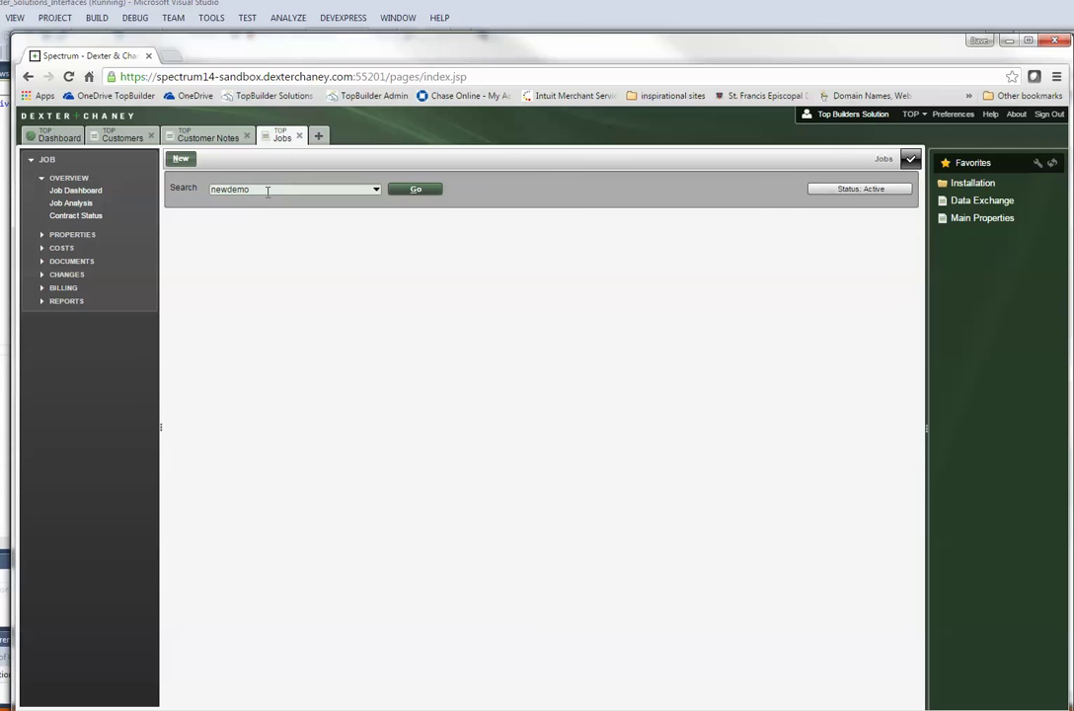
type("1")
key("Return")
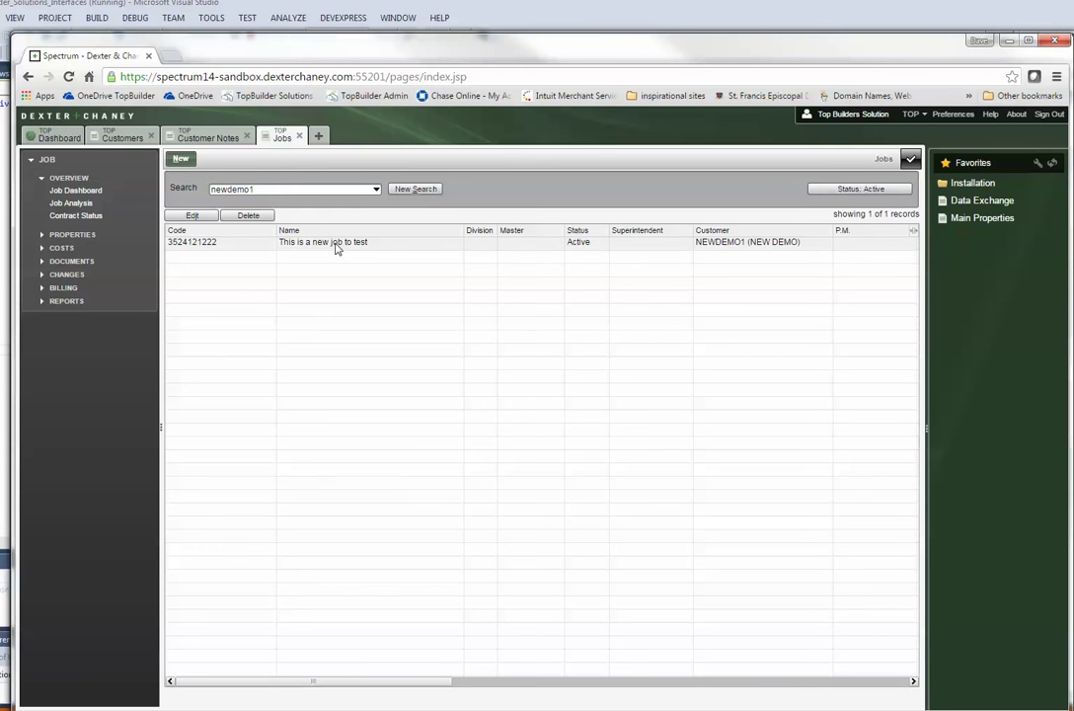
left_click(335, 244)
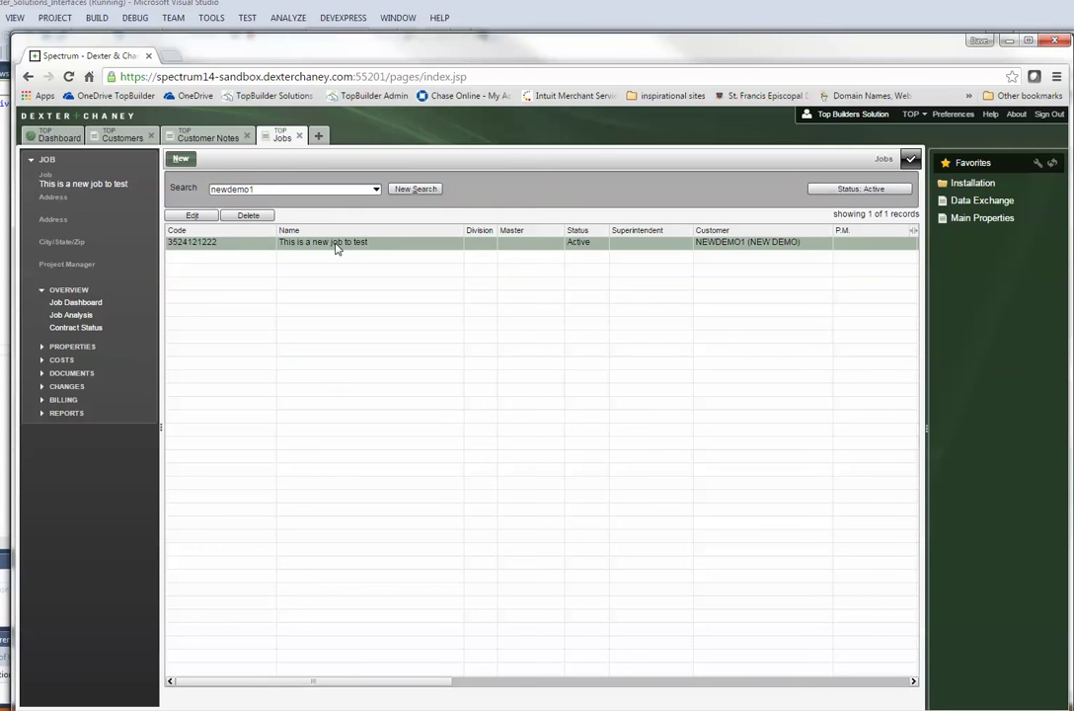
left_click(71, 349)
left_click(57, 317)
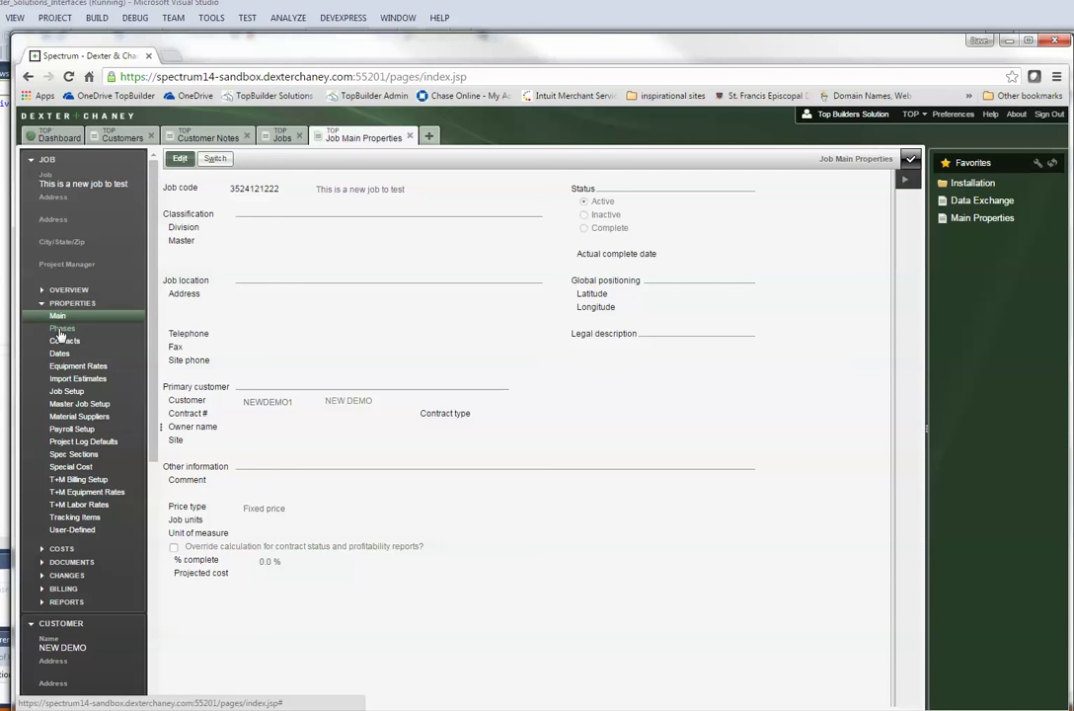
left_click(175, 160)
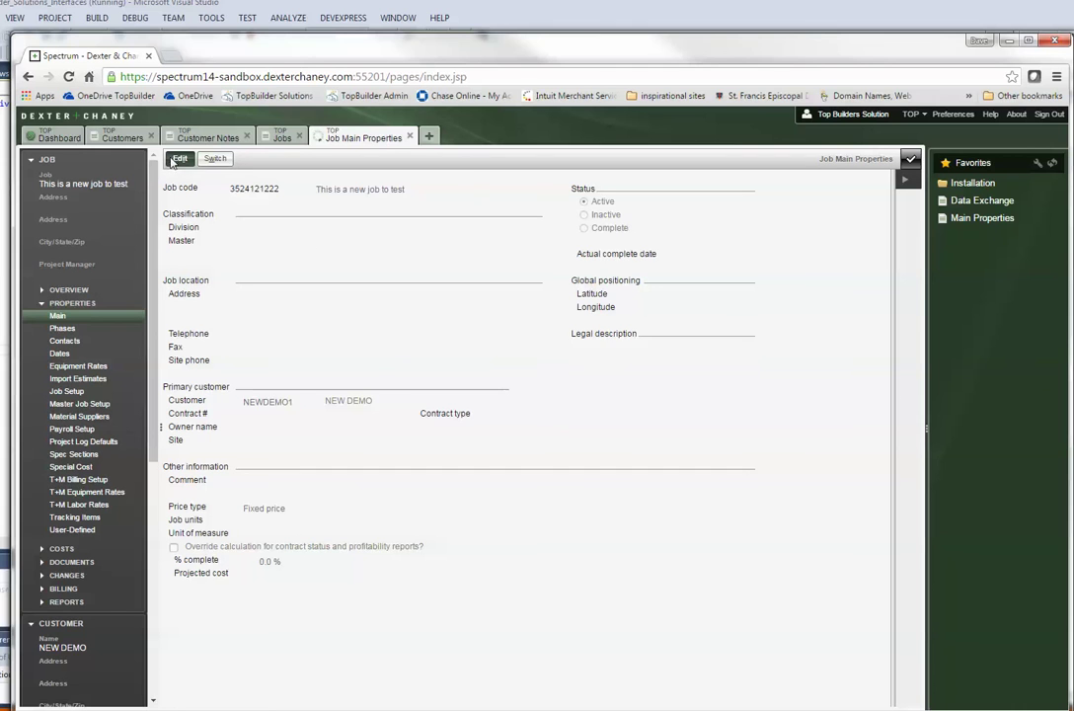
left_click(584, 228)
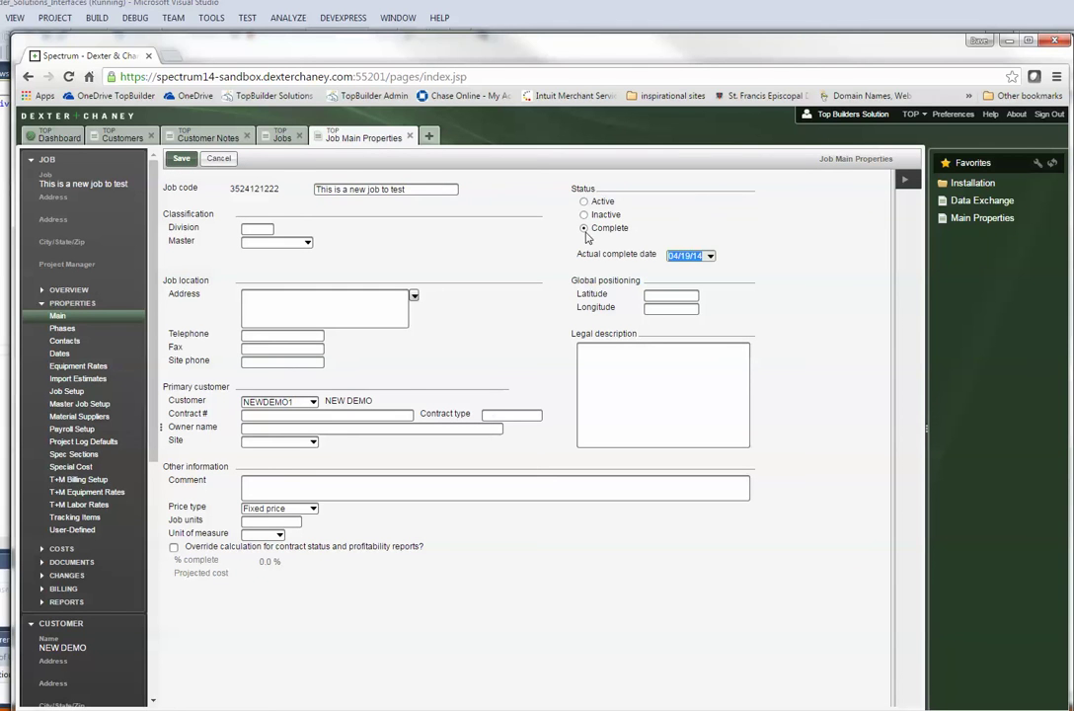
left_click(710, 266)
left_click(708, 261)
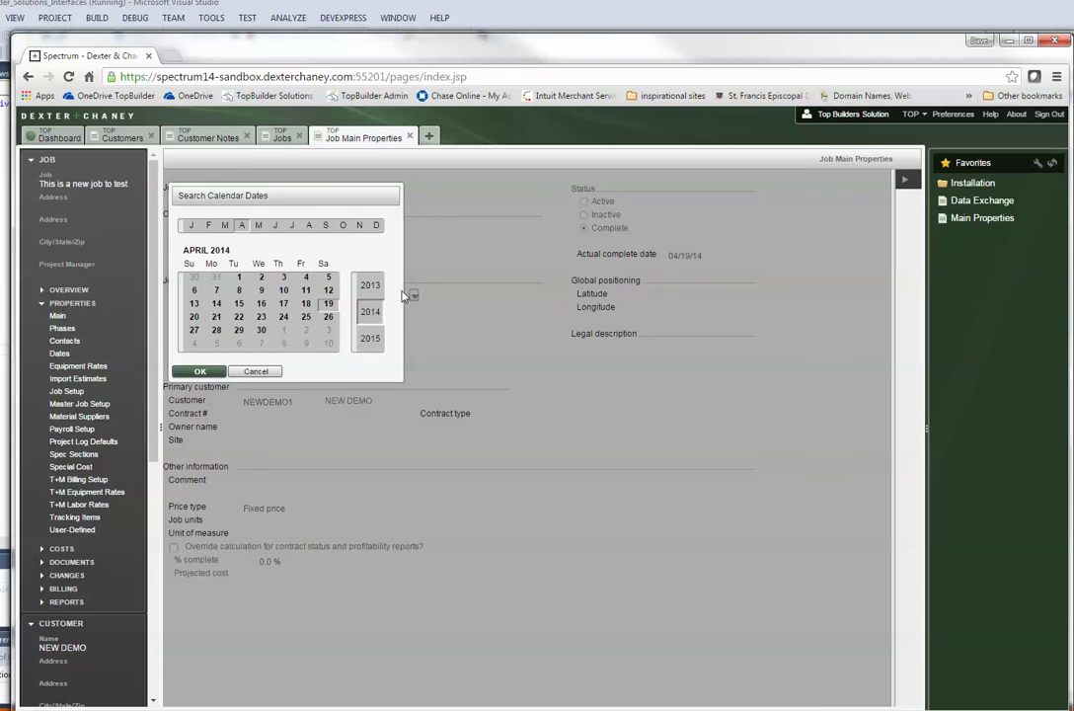
left_click(369, 338)
left_click(216, 317)
left_click(201, 371)
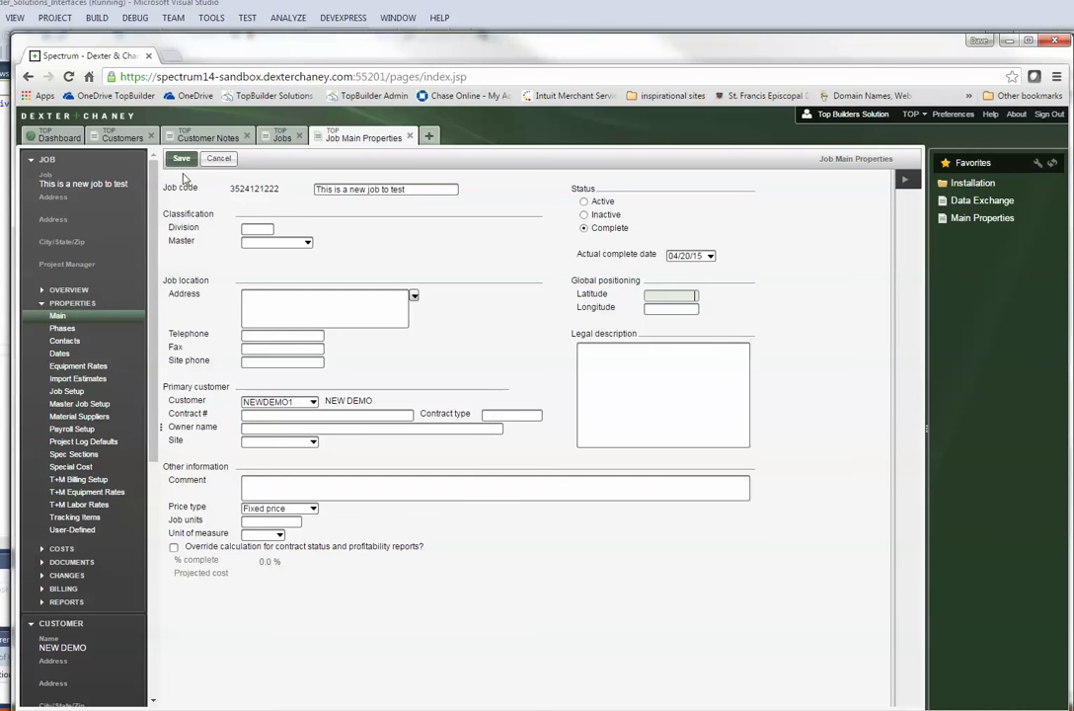
left_click(180, 158)
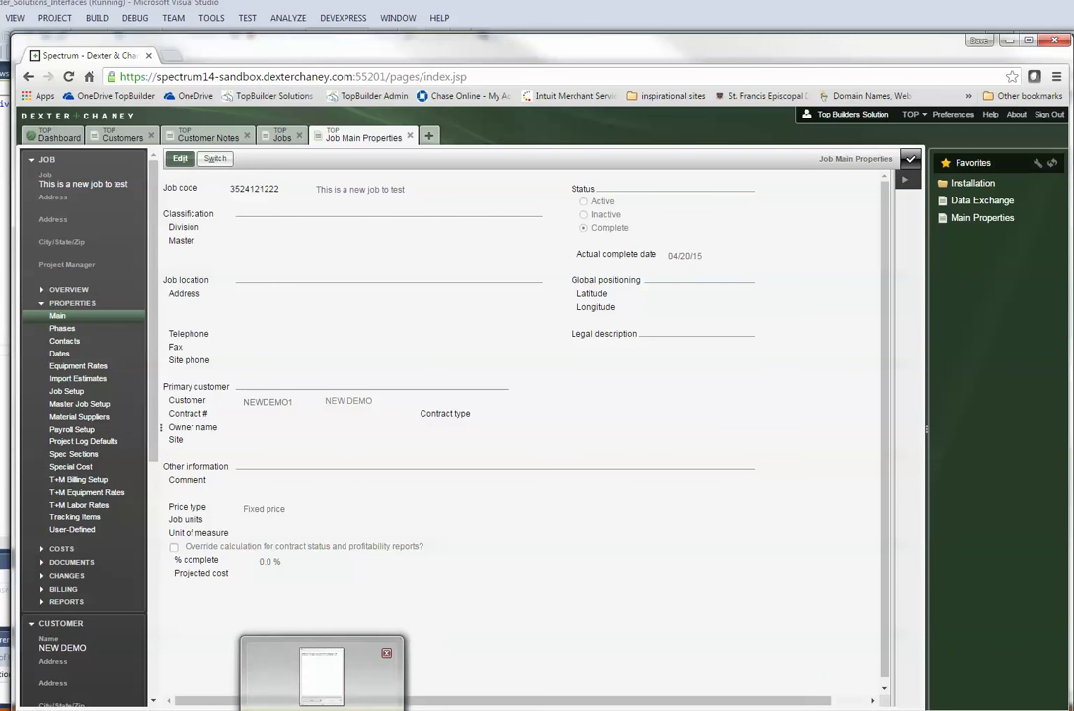
Step: From the reloaded NEW DEMO lead, run Spectrum SDX 'Get Spectrum History', then close the interfaces window
left_click(54, 673)
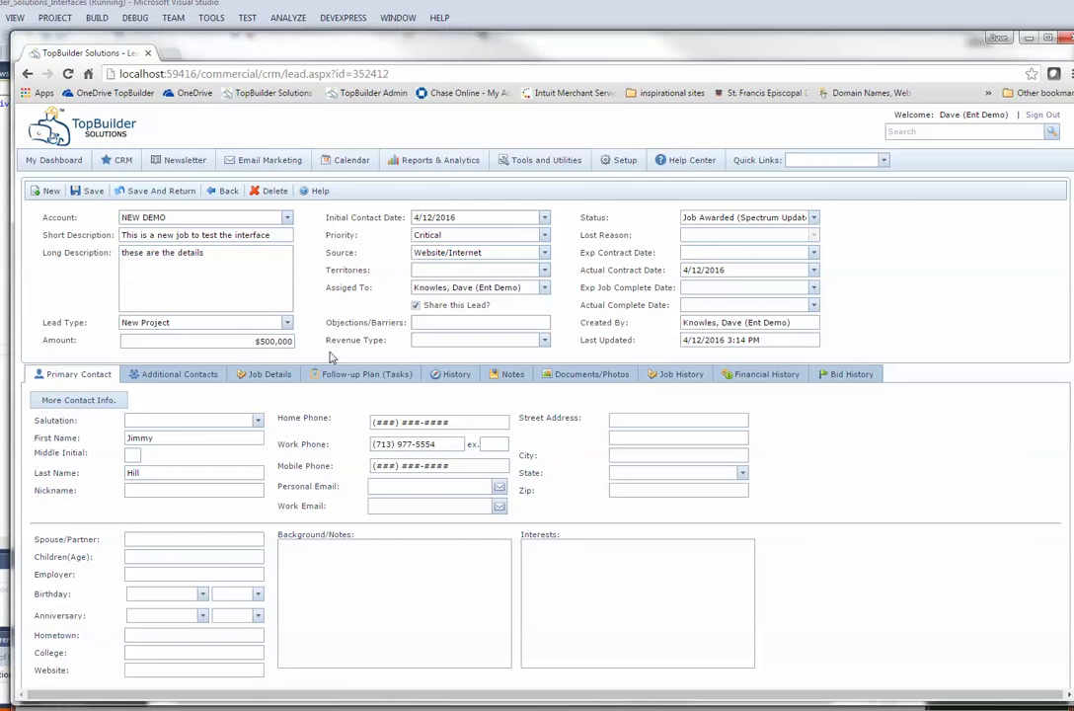
left_click(67, 74)
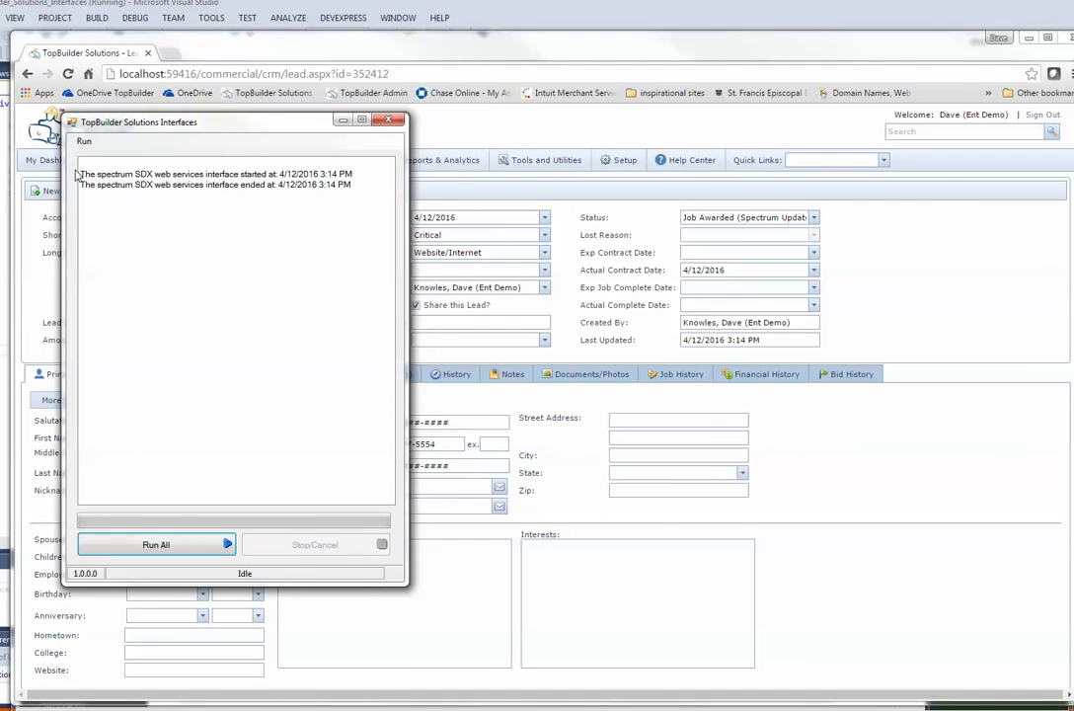
left_click(84, 141)
mouse_move(118, 203)
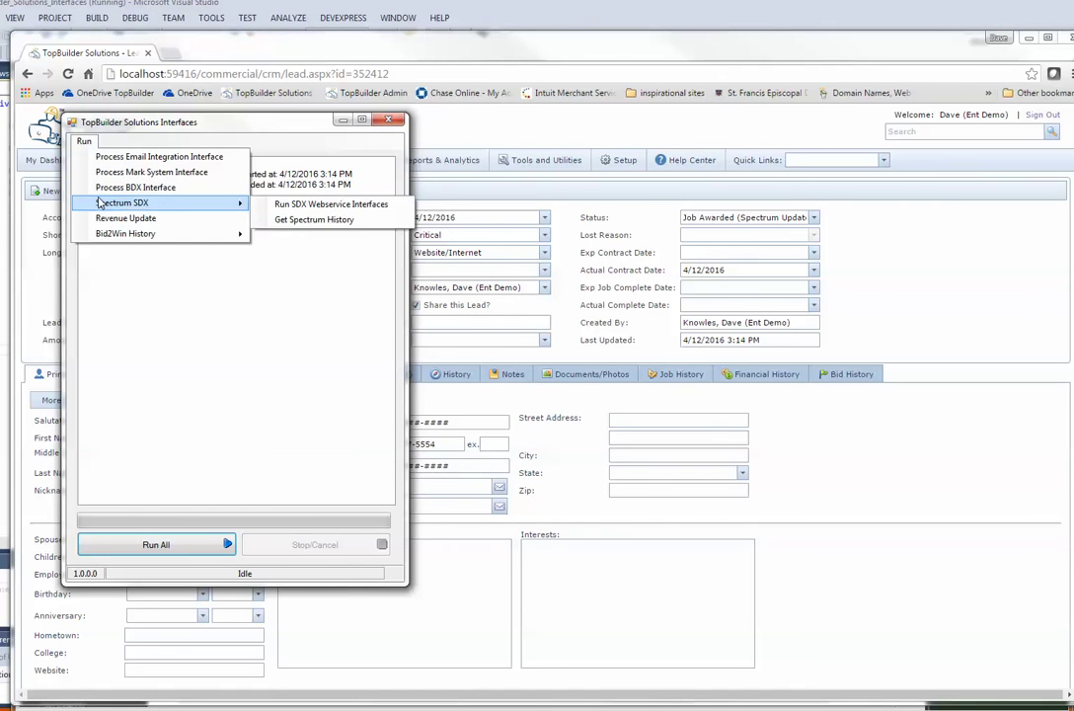
left_click(300, 207)
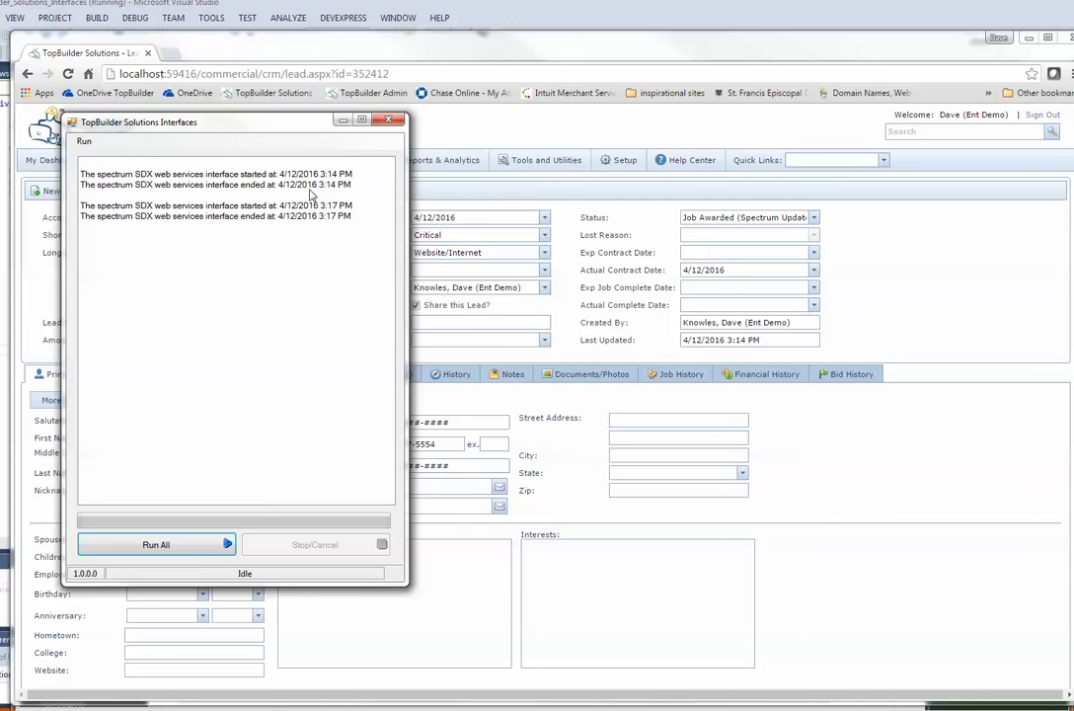
left_click(342, 120)
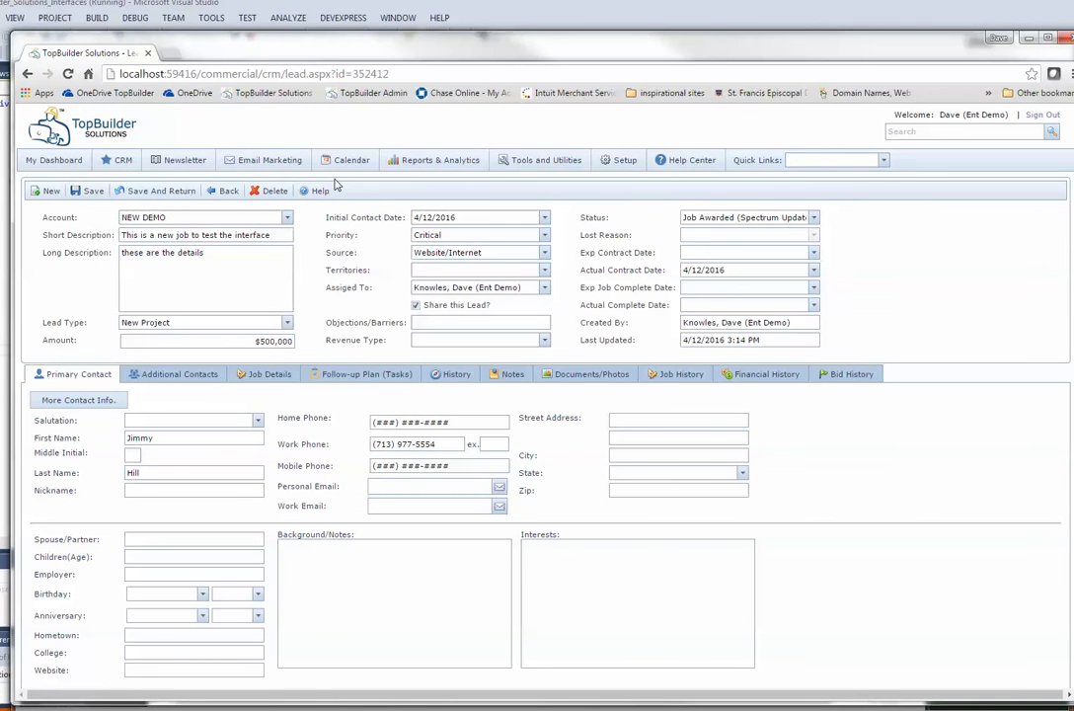
Step: Reload NEW DEMO, confirm Job Complete status dated 4/20/2015, and view its Follow-up Plan tasks
left_click(67, 74)
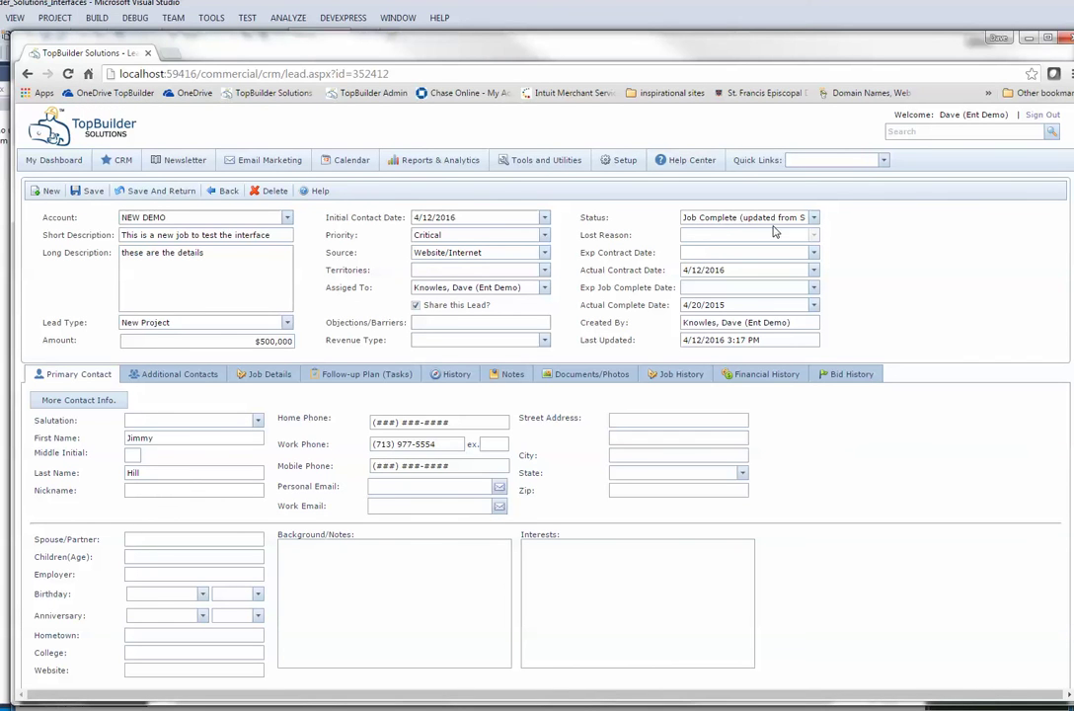
left_click(815, 217)
left_click(728, 296)
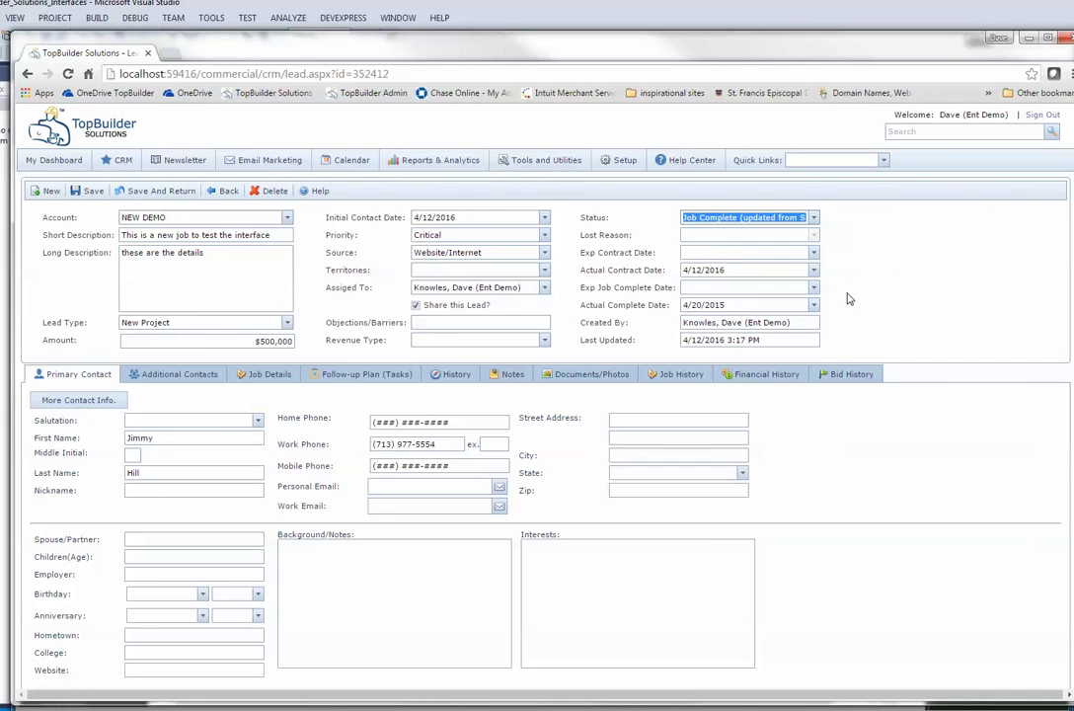
key("Tab")
key("Tab")
key("Tab")
key("Tab")
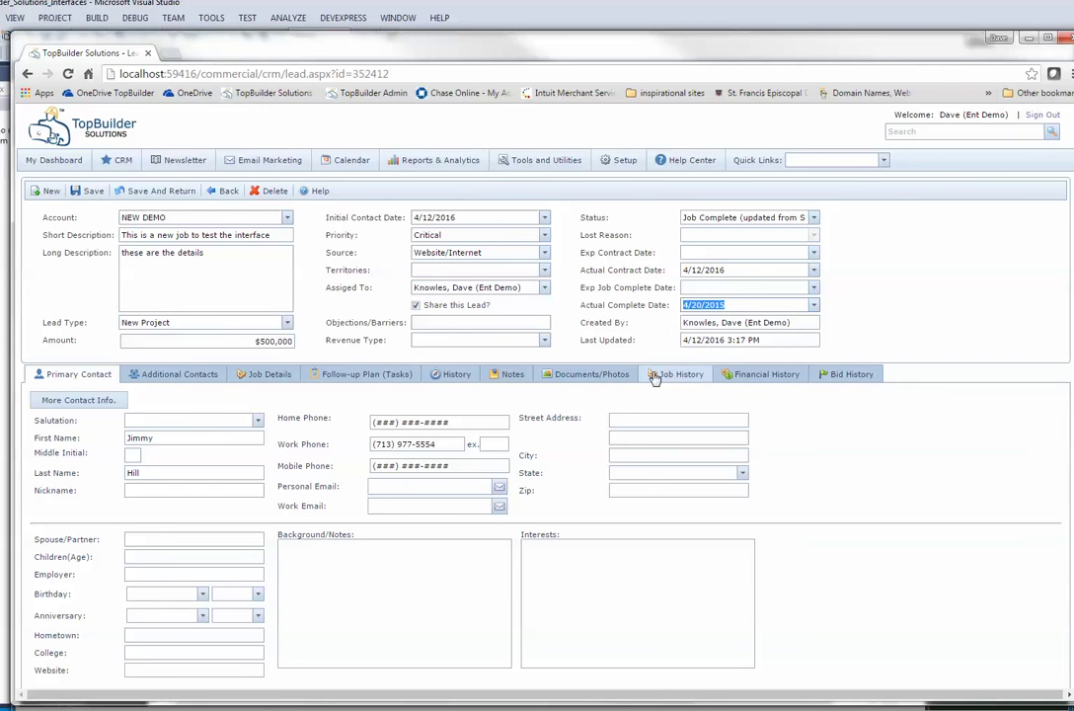
left_click(372, 377)
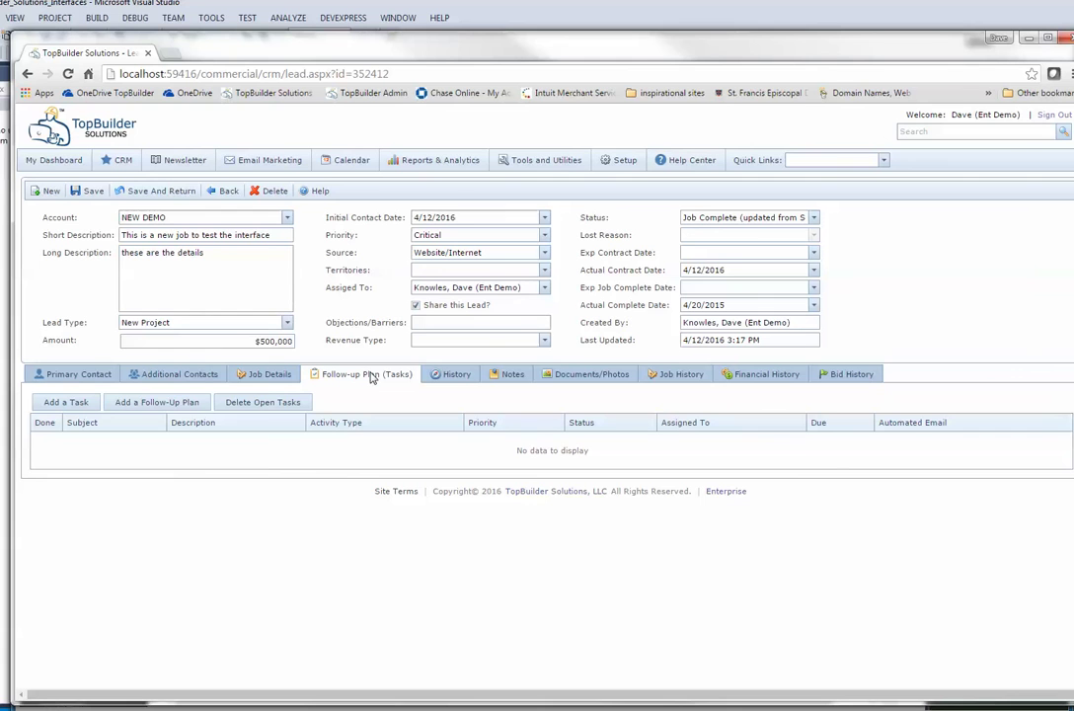